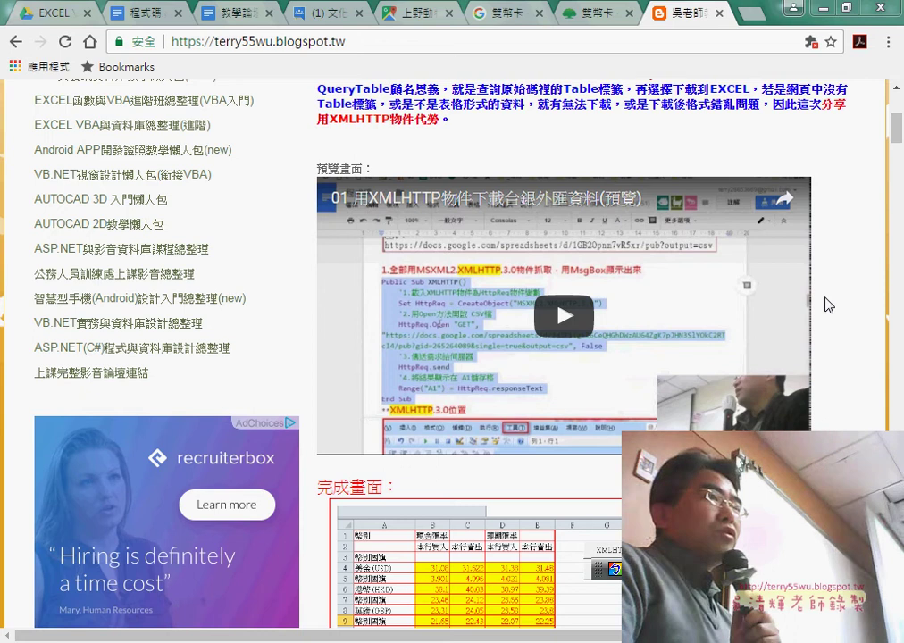
# Step: Scroll up to the date and title of the post 'EXCEL VBA用XMLHTTP物件抓取外匯資料'
pyautogui.scroll(2, 829, 304)
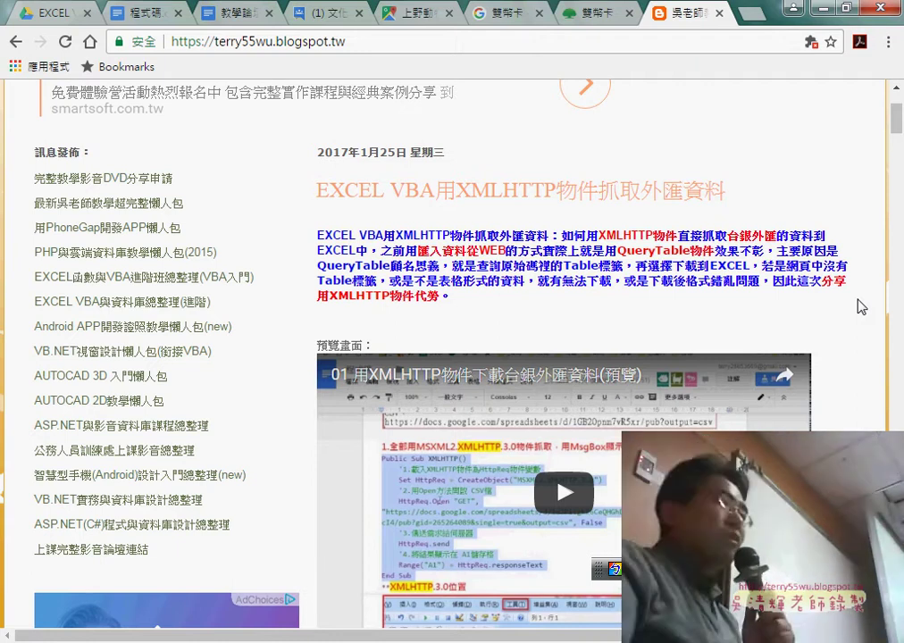
# Step: Scroll past the result image and CSV section to the column-A download and 資料剖析 code
pyautogui.scroll(-3, 858, 333)
pyautogui.scroll(-2, 858, 334)
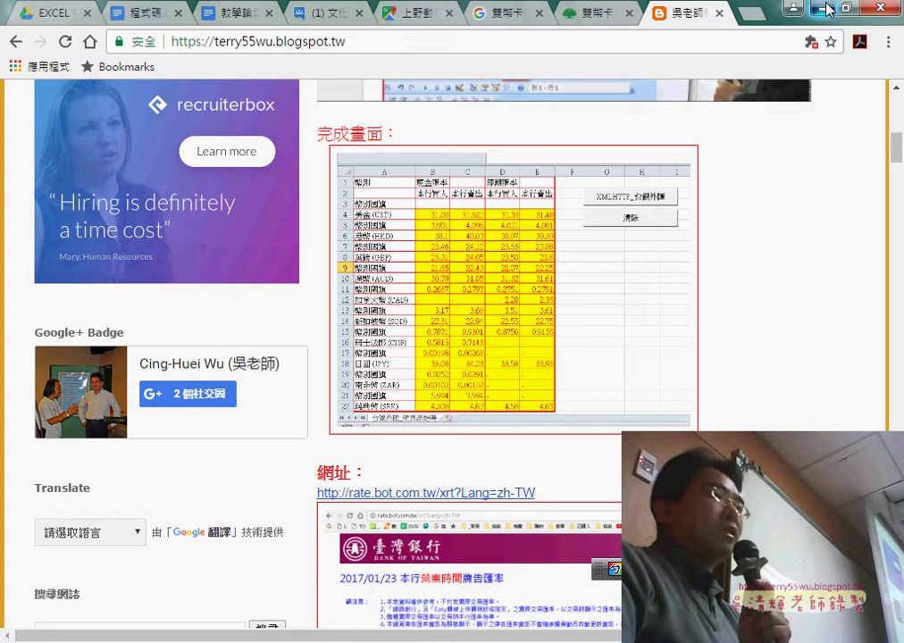
pyautogui.scroll(-2, 821, 295)
pyautogui.scroll(-3, 821, 294)
pyautogui.scroll(-3, 820, 298)
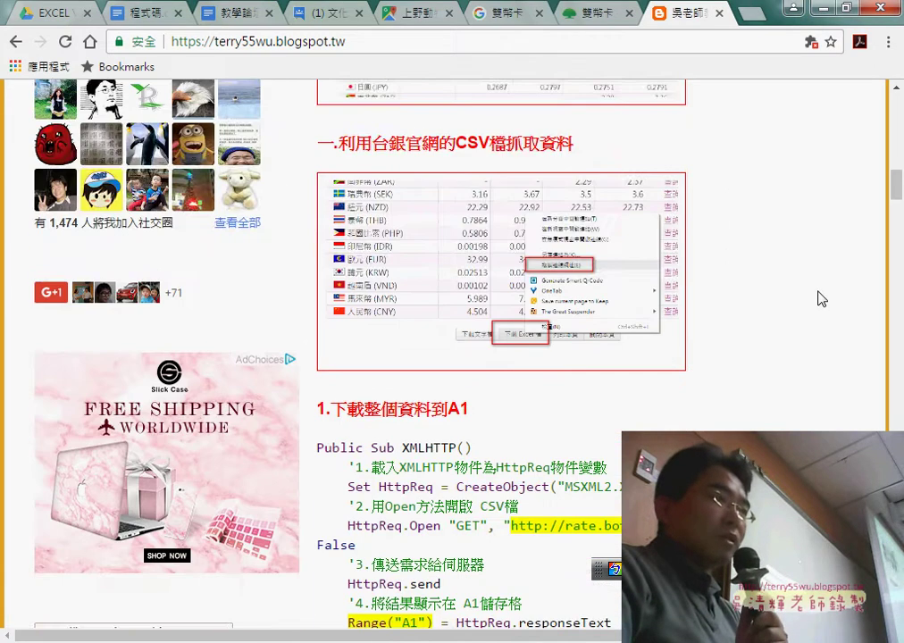
pyautogui.scroll(-2, 821, 299)
pyautogui.scroll(-1, 821, 298)
pyautogui.scroll(-1, 821, 298)
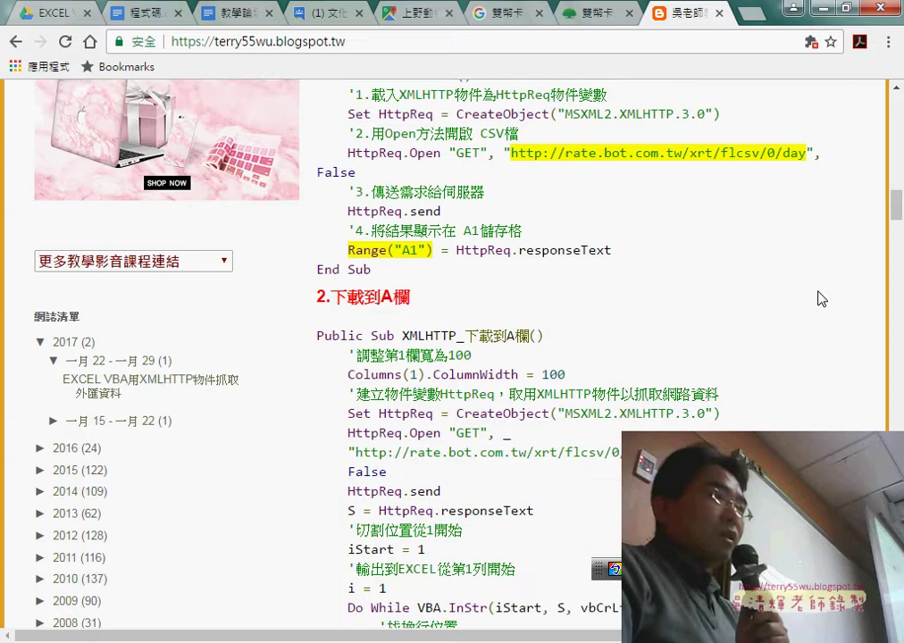
pyautogui.scroll(-3, 821, 299)
pyautogui.scroll(-1, 821, 298)
pyautogui.scroll(-1, 821, 298)
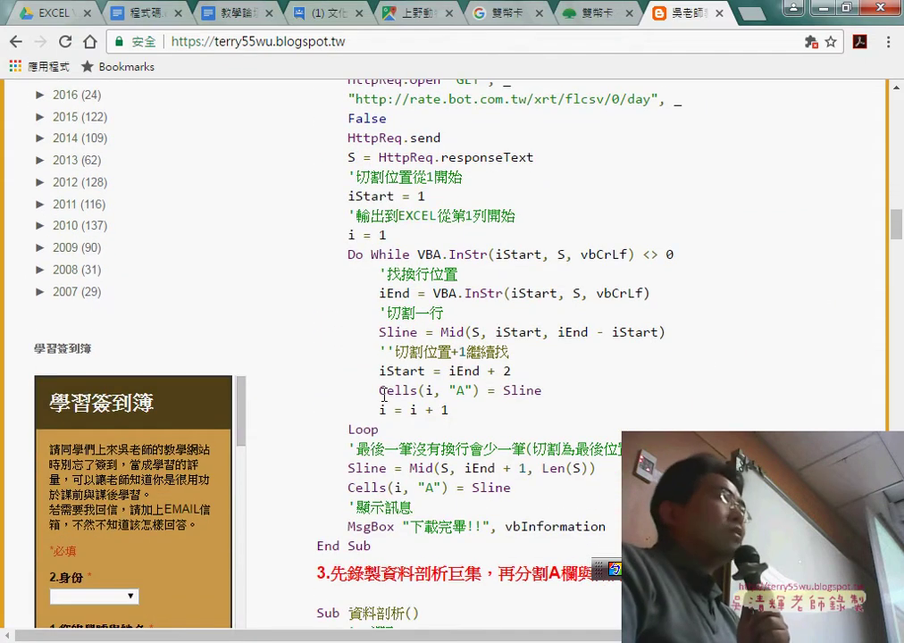
pyautogui.scroll(-2, 538, 379)
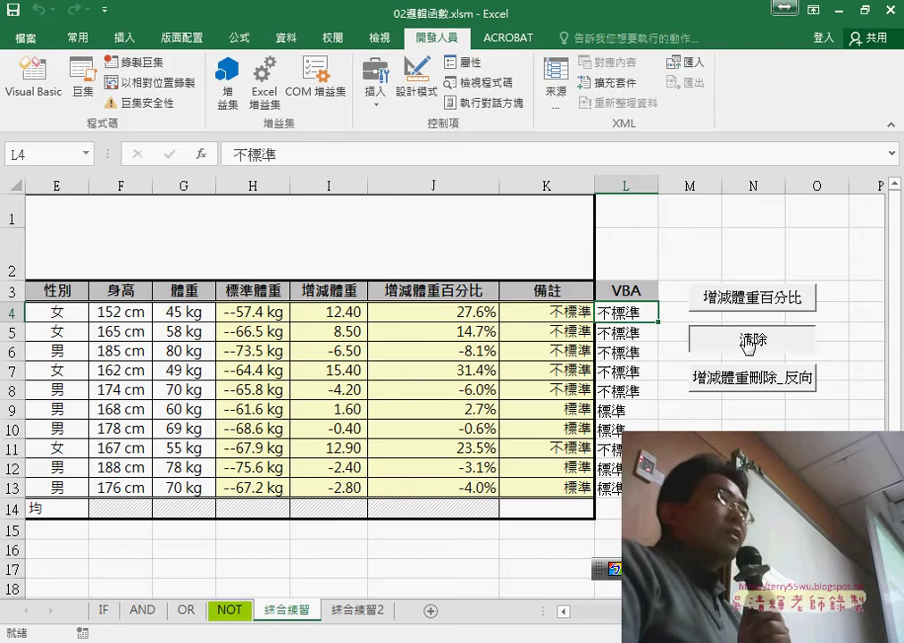
# Step: Run 增減體重百分比 to fill L4:L13 with 標準/不標準, then clear L4:L13 and select L4
pyautogui.click(750, 340)
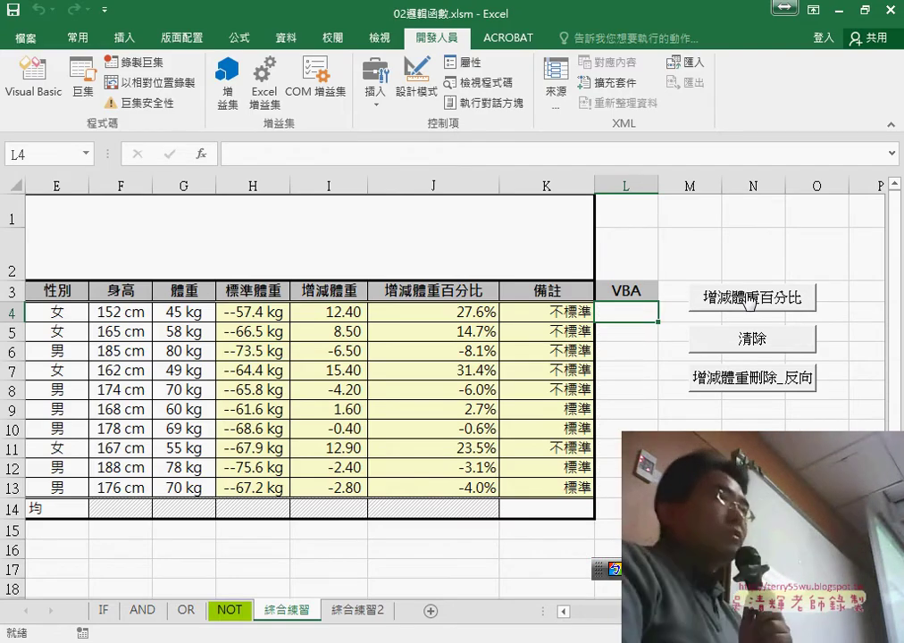
pyautogui.click(751, 298)
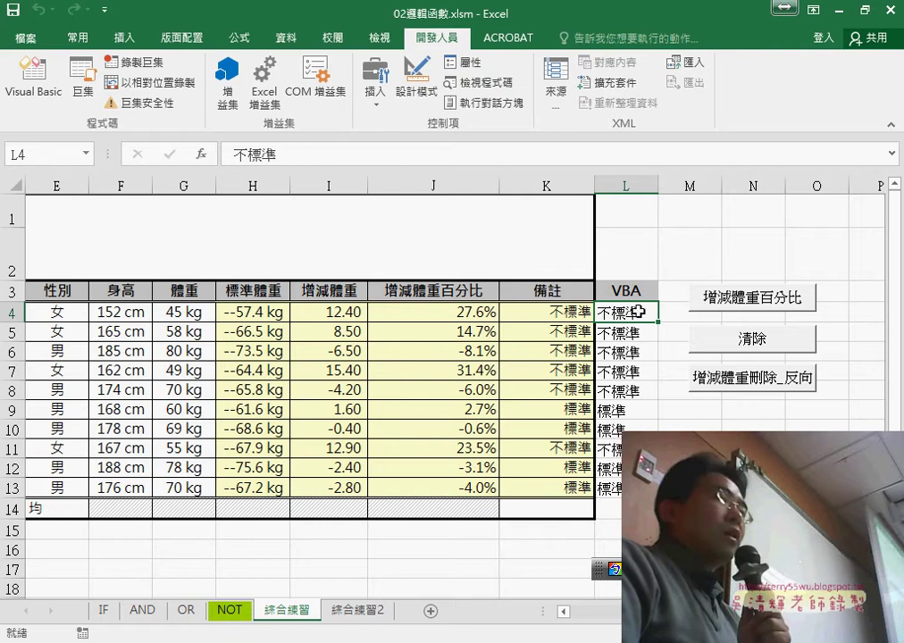
pyautogui.moveTo(633, 313); pyautogui.dragTo(630, 488)
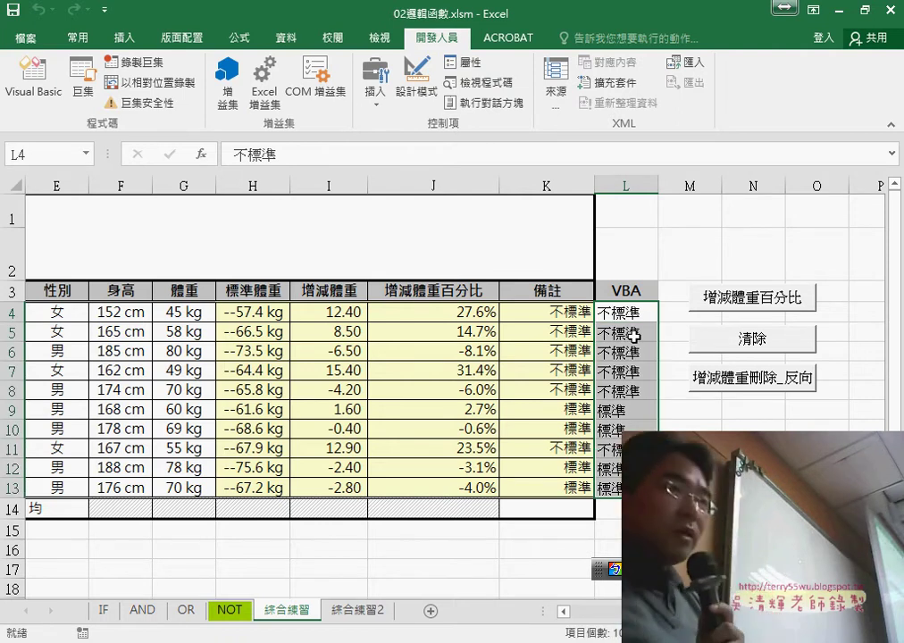
pyautogui.click(754, 336)
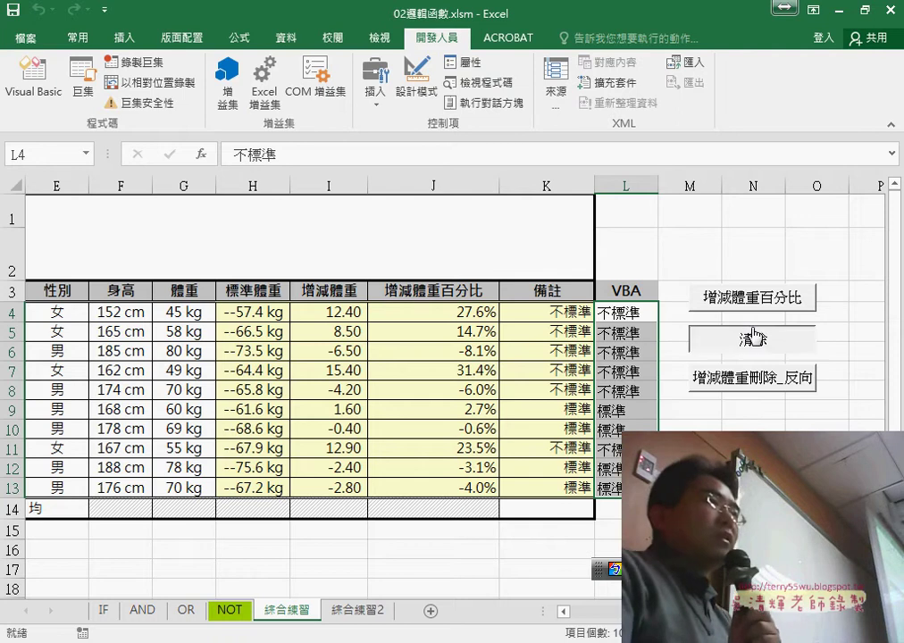
pyautogui.click(636, 320)
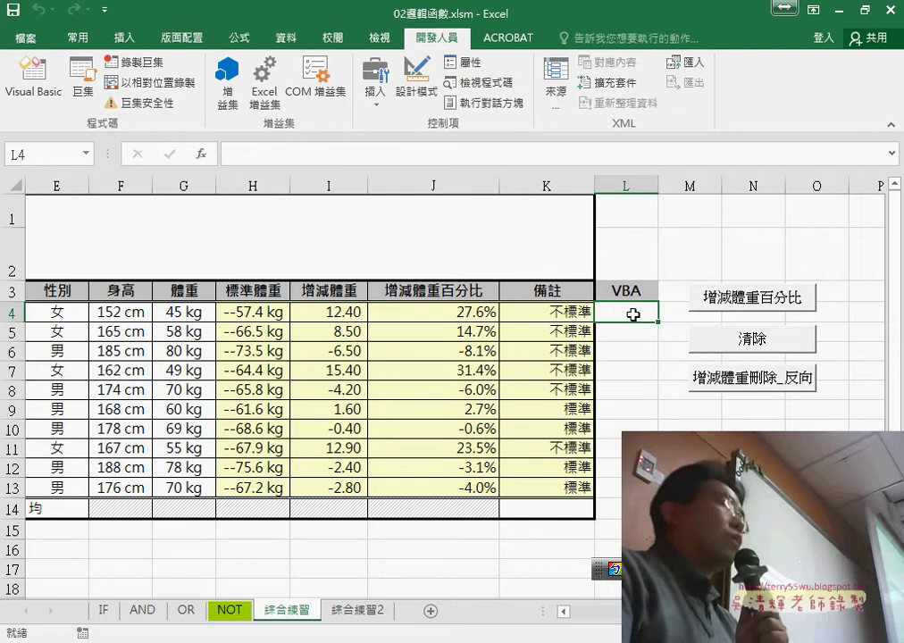
# Step: Enter =增減體重百分比函數(J4) in L4 from the 使用者定義 category and fill it down to L13
pyautogui.click(201, 156)
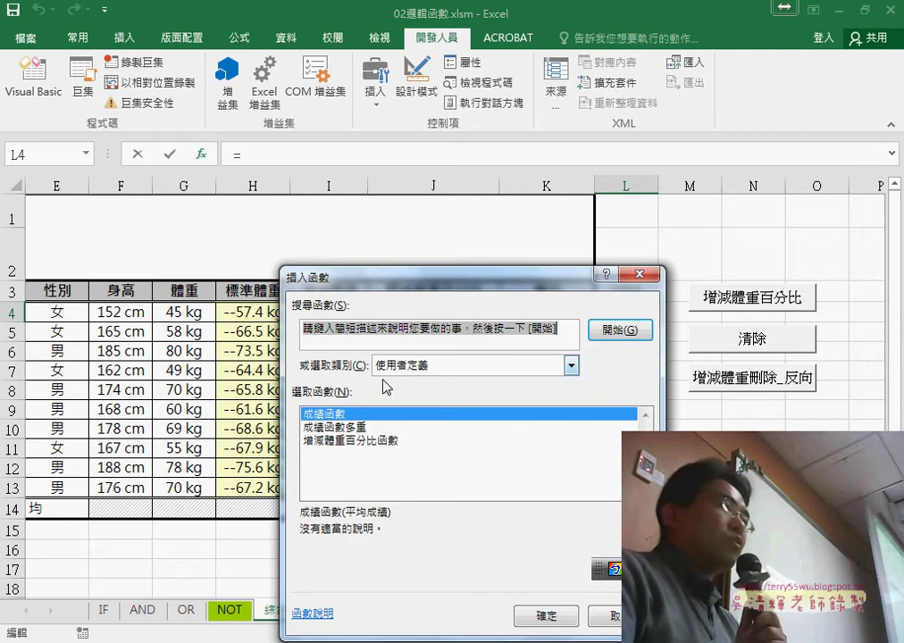
pyautogui.click(390, 442)
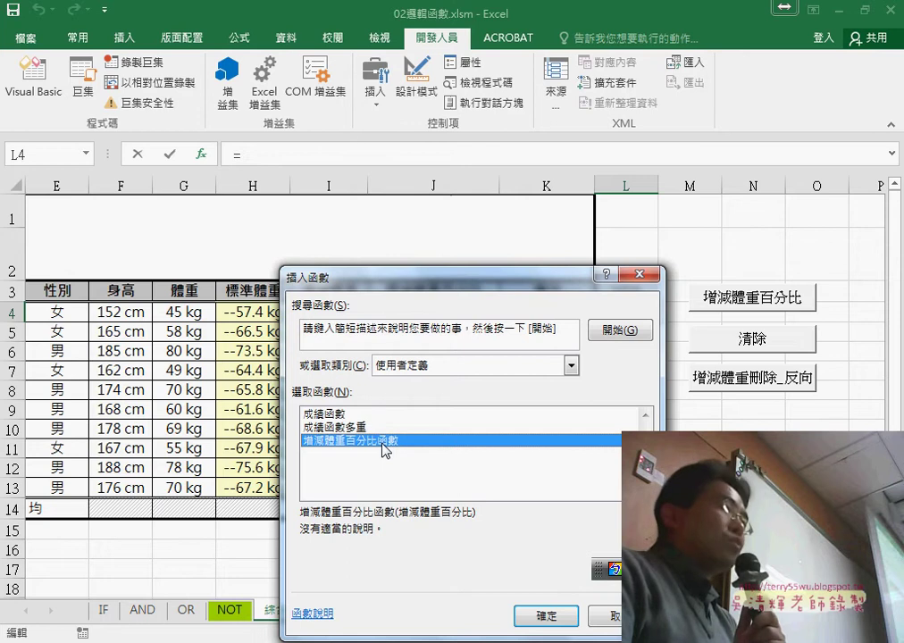
pyautogui.click(546, 615)
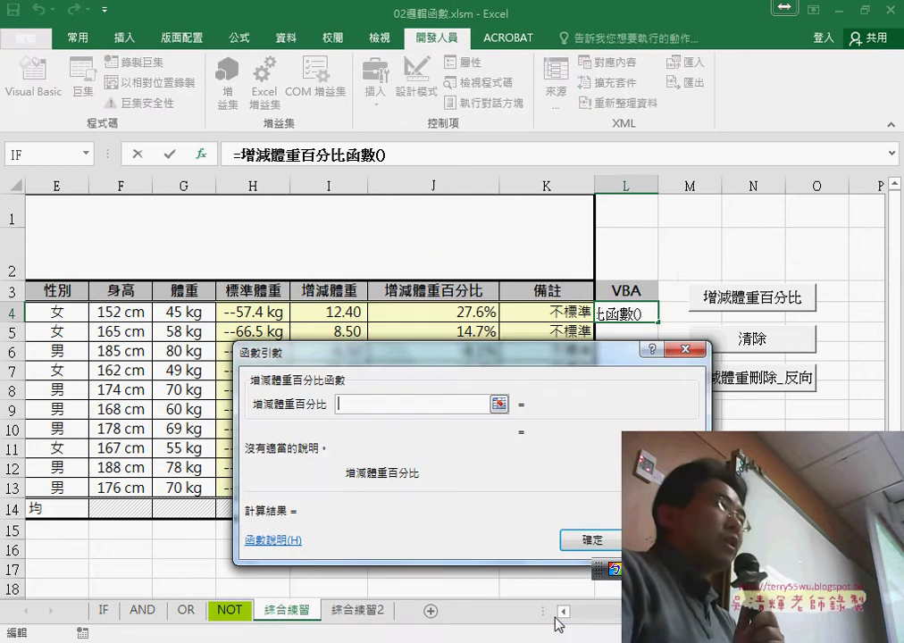
pyautogui.click(467, 317)
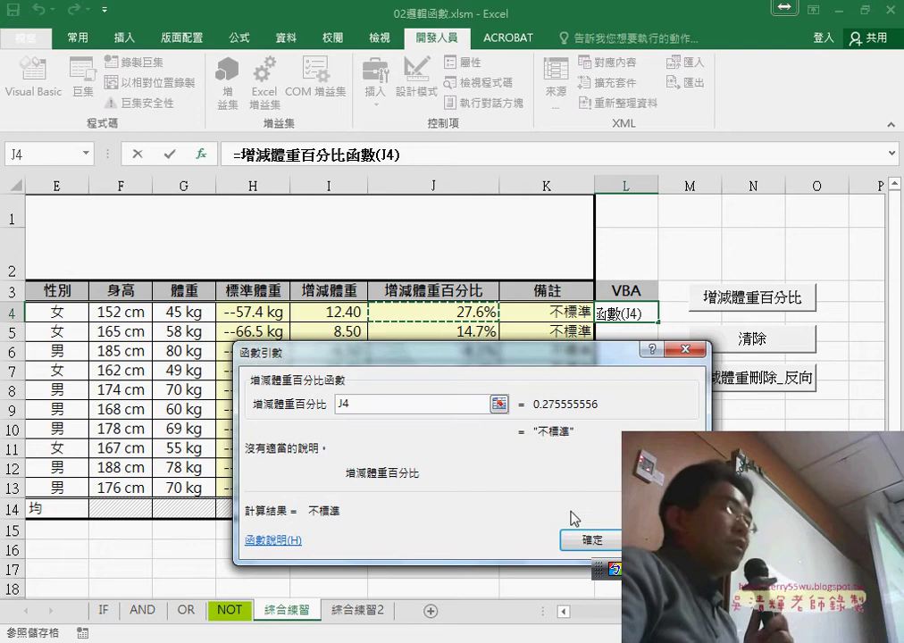
pyautogui.click(588, 540)
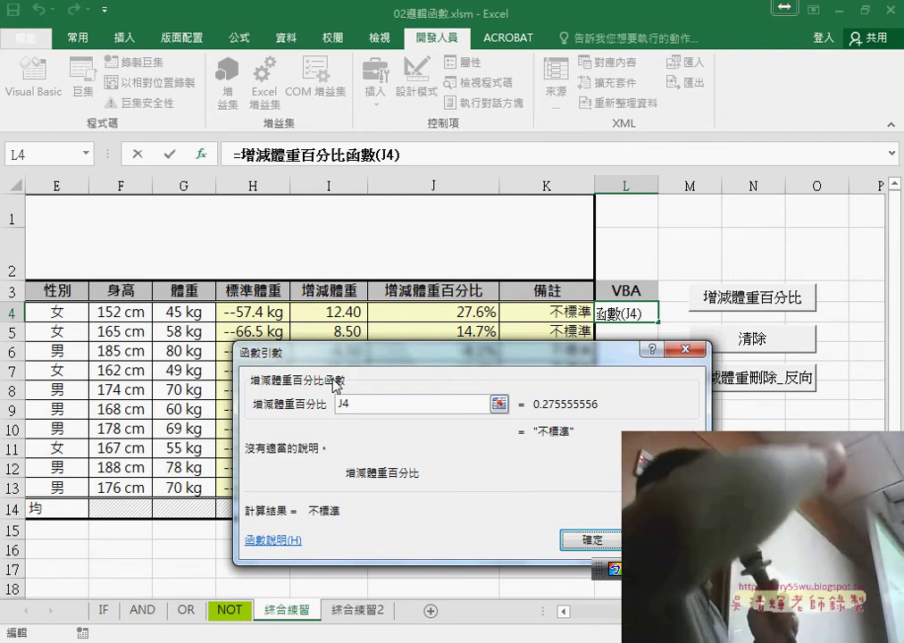
pyautogui.click(567, 536)
pyautogui.moveTo(659, 321); pyautogui.dragTo(644, 488)
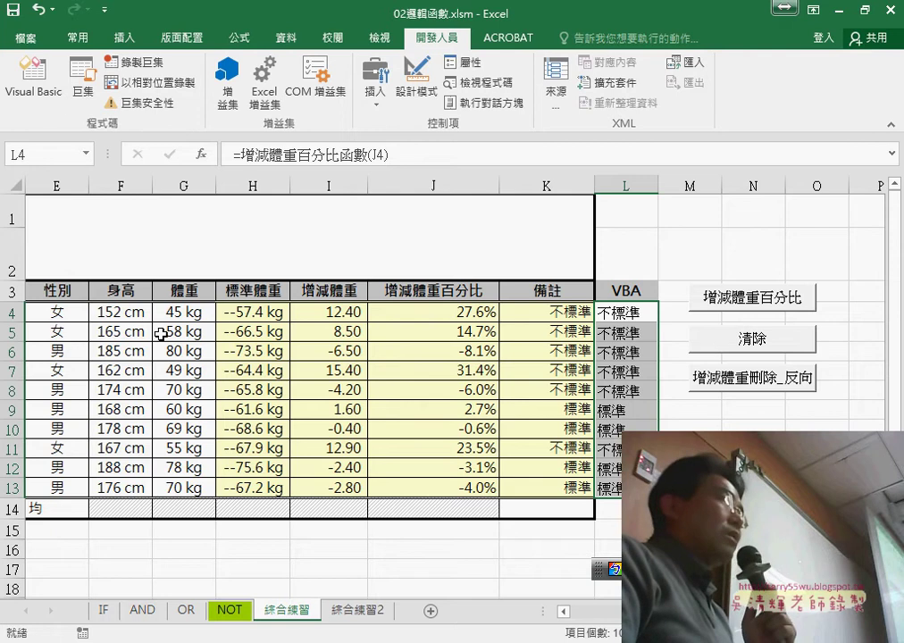
# Step: Open the Visual Basic editor on Module3, cancel an Insert Procedure dialog, and highlight the function's parameter
pyautogui.click(38, 96)
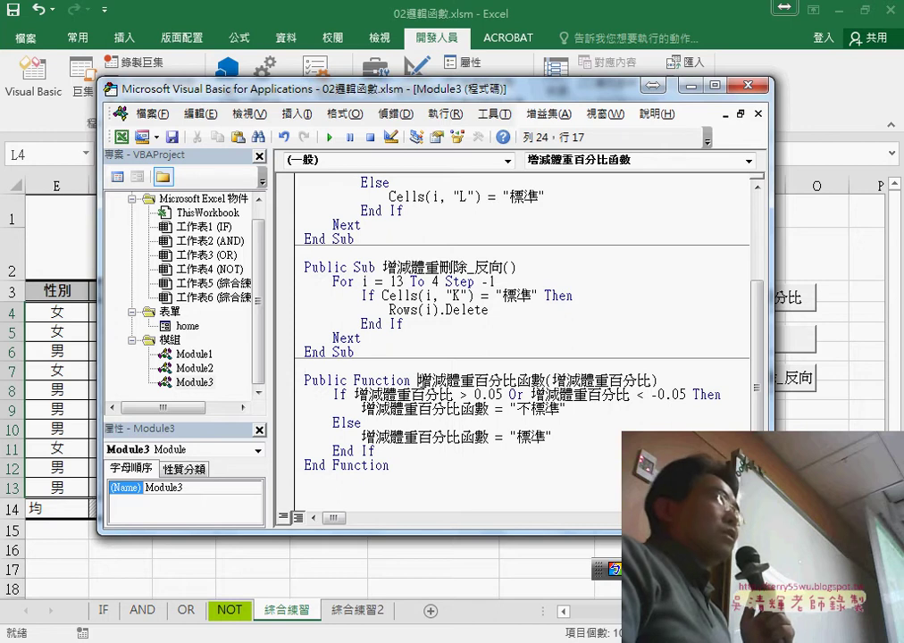
pyautogui.click(297, 113)
pyautogui.click(310, 136)
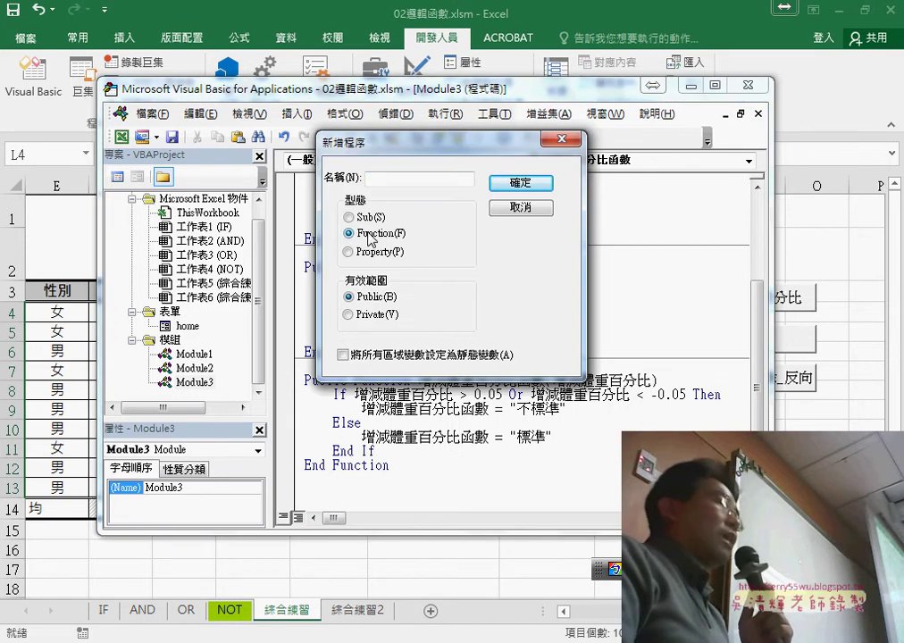
pyautogui.moveTo(394, 147)
pyautogui.mouseDown()
pyautogui.moveTo(454, 412)
pyautogui.moveTo(481, 414)
pyautogui.mouseUp()
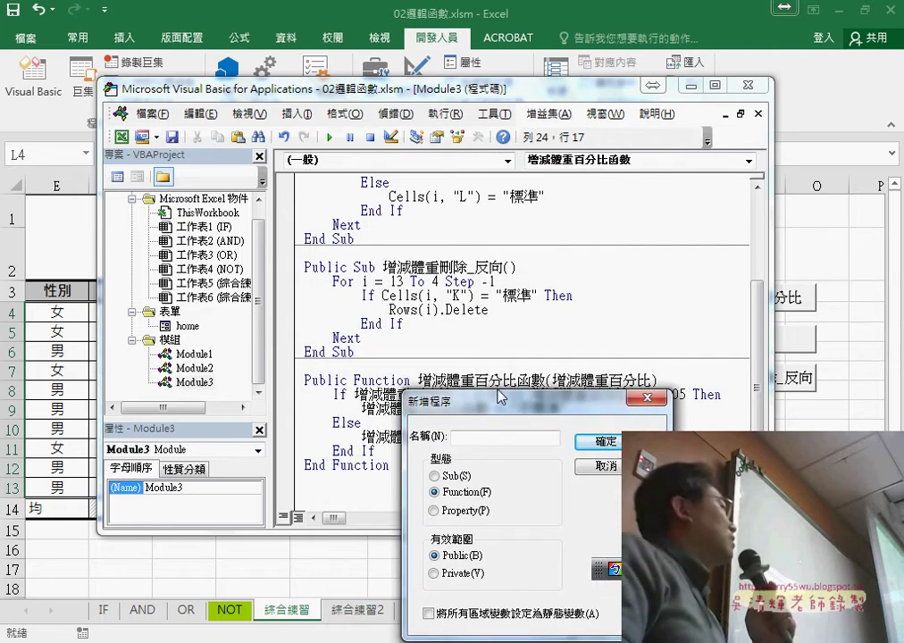
pyautogui.click(600, 472)
pyautogui.moveTo(551, 380); pyautogui.dragTo(623, 380)
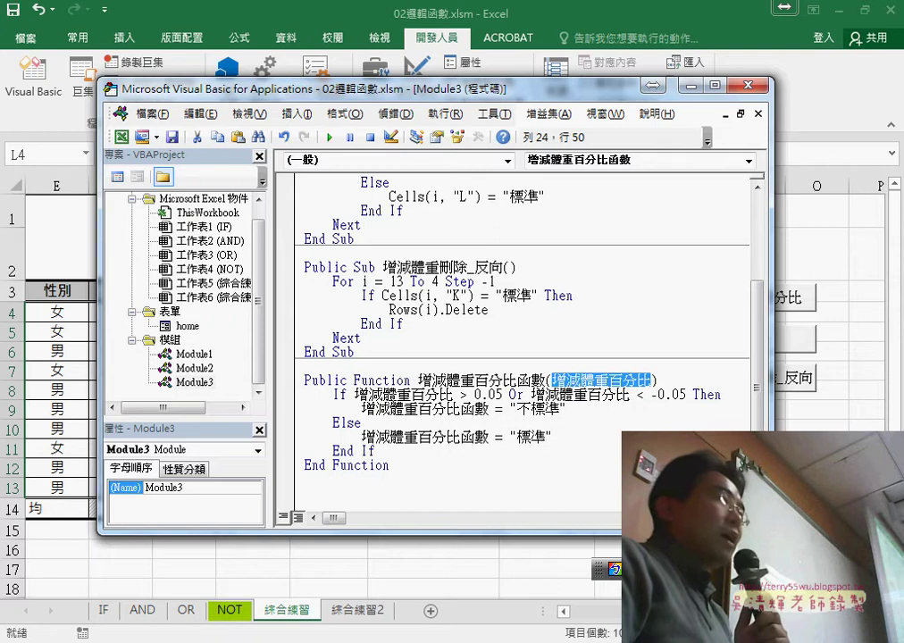
pyautogui.moveTo(355, 394); pyautogui.dragTo(426, 394)
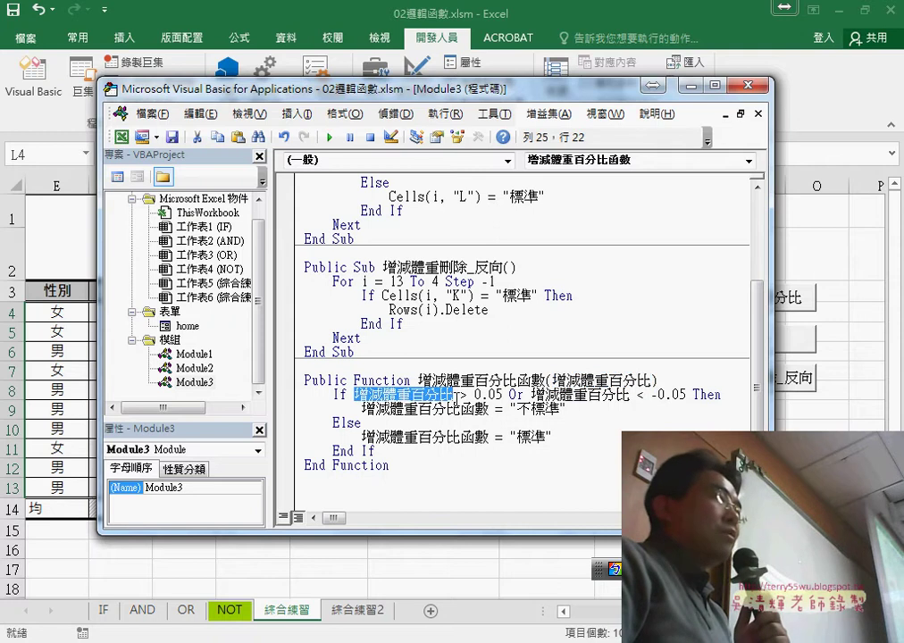
pyautogui.doubleClick(340, 394)
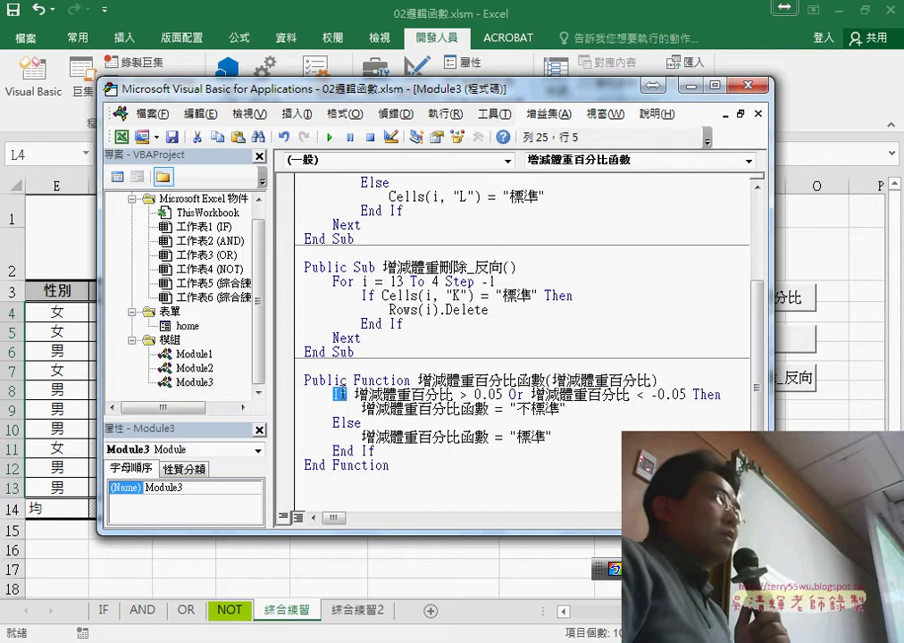
pyautogui.moveTo(356, 394); pyautogui.dragTo(436, 394)
pyautogui.moveTo(500, 394); pyautogui.dragTo(502, 400)
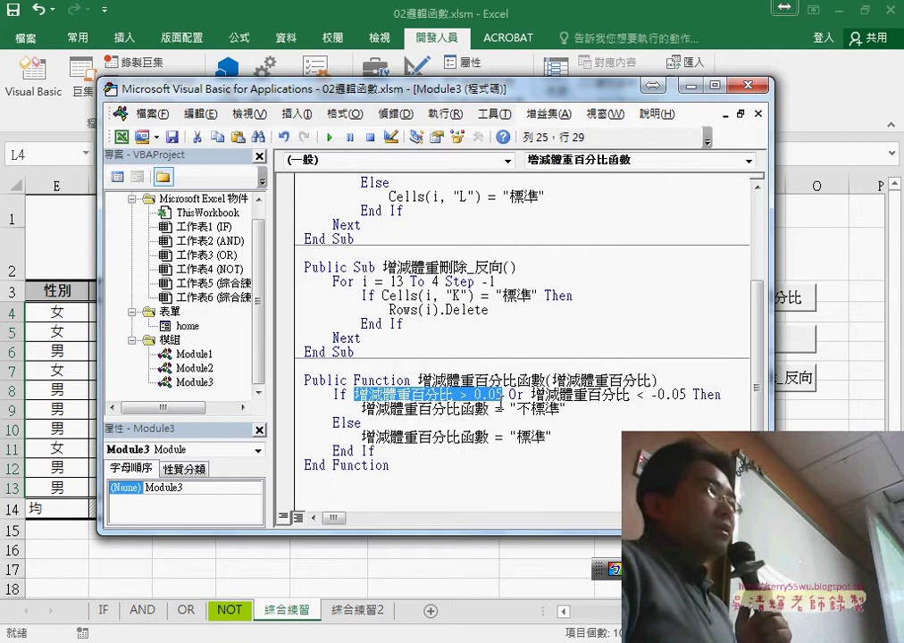
pyautogui.moveTo(531, 394); pyautogui.dragTo(684, 397)
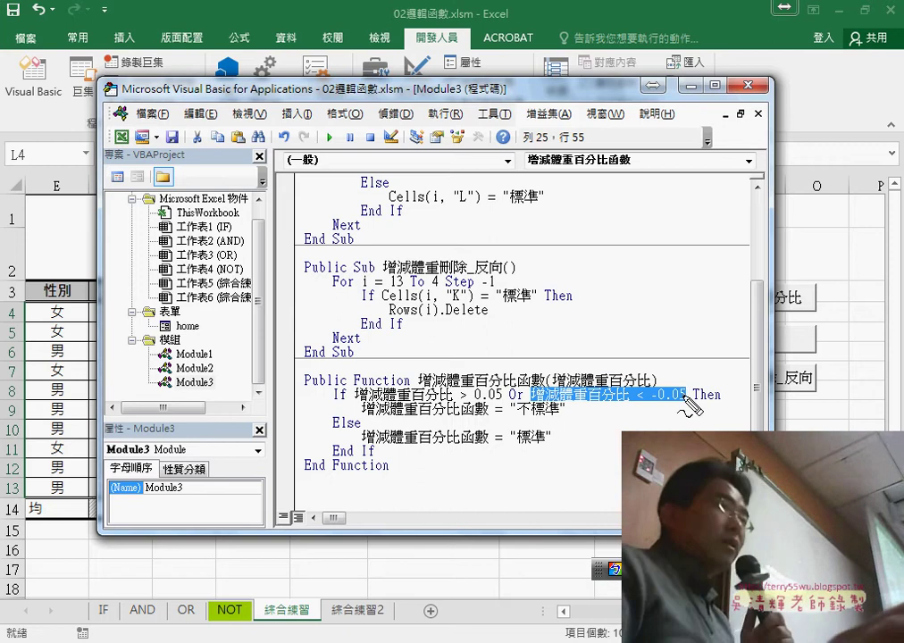
pyautogui.moveTo(669, 310)
pyautogui.mouseDown()
pyautogui.moveTo(728, 310)
pyautogui.moveTo(695, 244)
pyautogui.mouseUp()
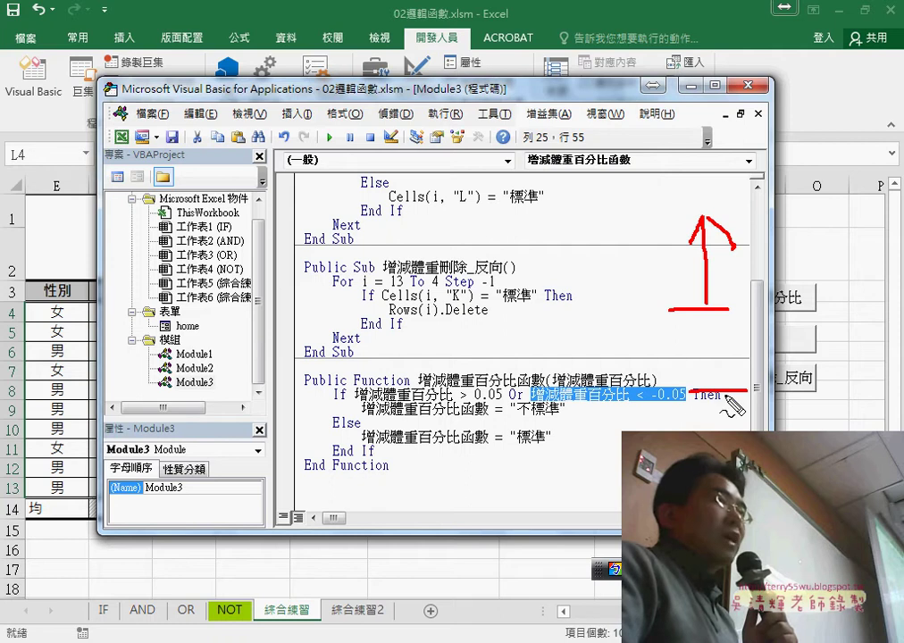
pyautogui.moveTo(792, 217); pyautogui.dragTo(759, 279)
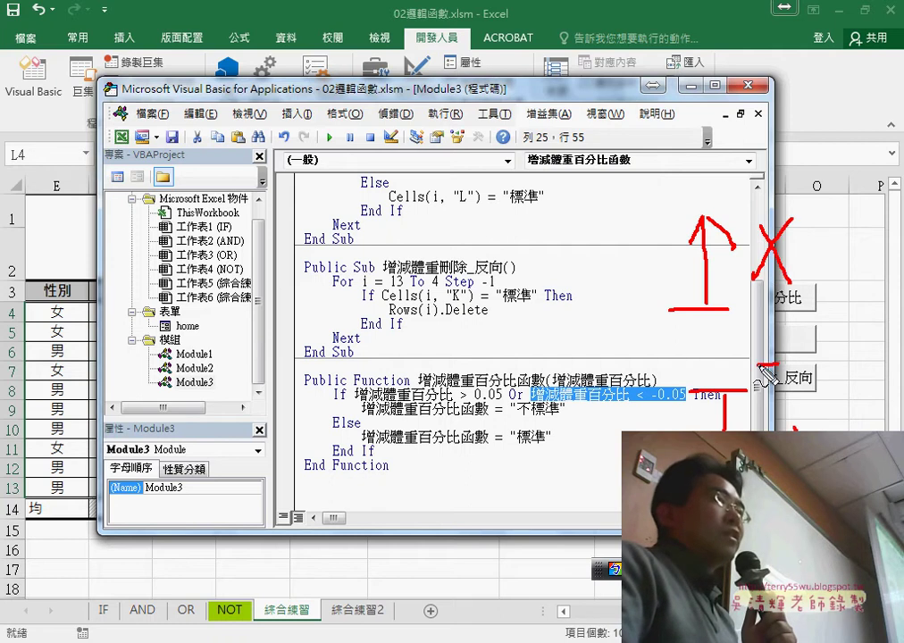
pyautogui.moveTo(782, 335); pyautogui.dragTo(767, 360)
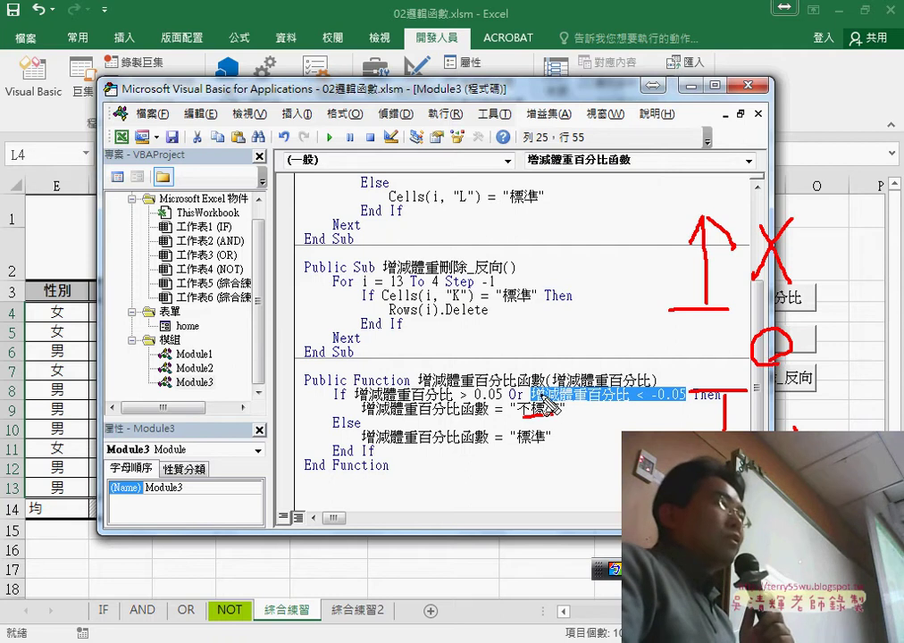
pyautogui.moveTo(534, 391)
pyautogui.mouseDown()
pyautogui.moveTo(484, 398)
pyautogui.moveTo(500, 407)
pyautogui.mouseUp()
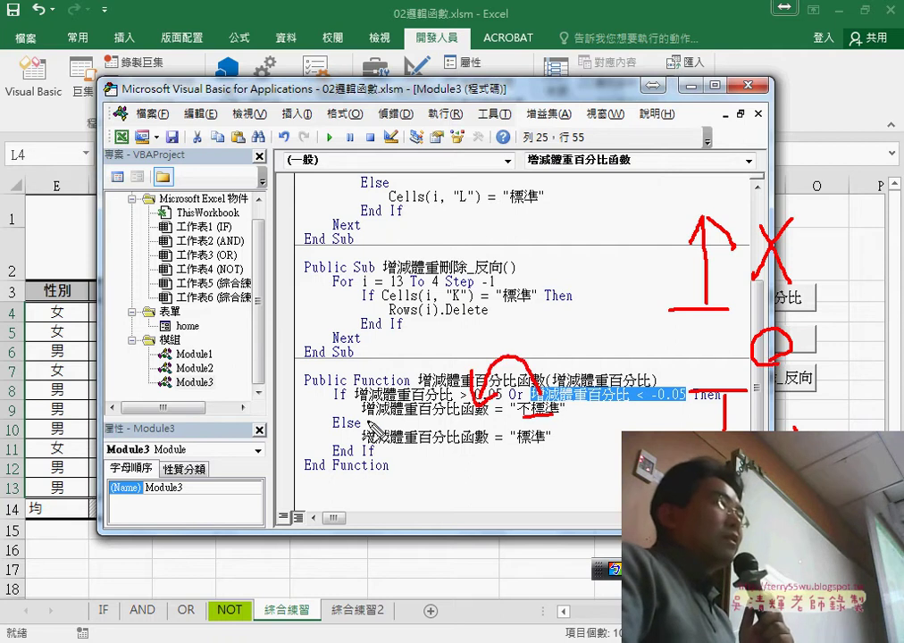
pyautogui.moveTo(363, 415); pyautogui.dragTo(490, 415)
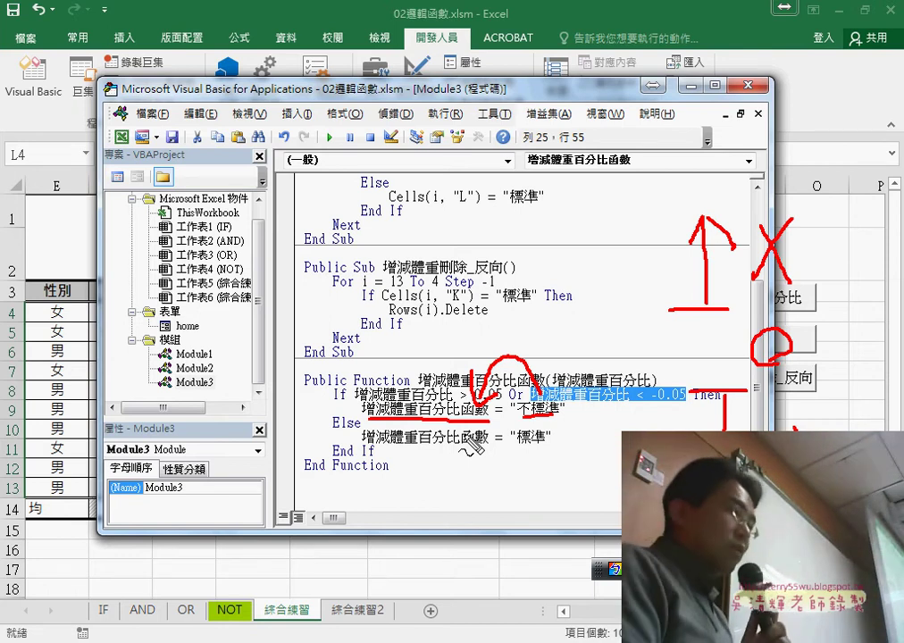
pyautogui.press('Escape')
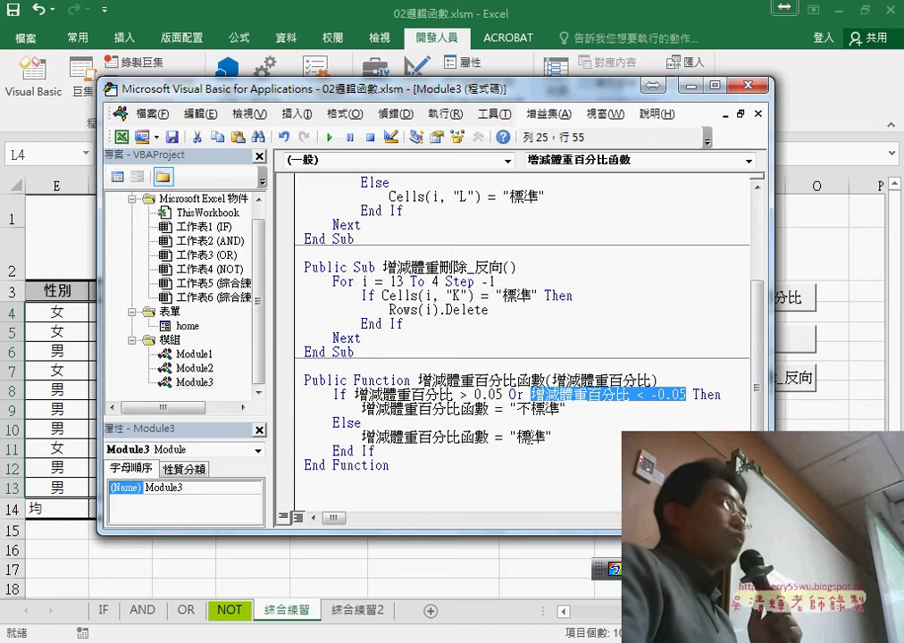
pyautogui.click(456, 435)
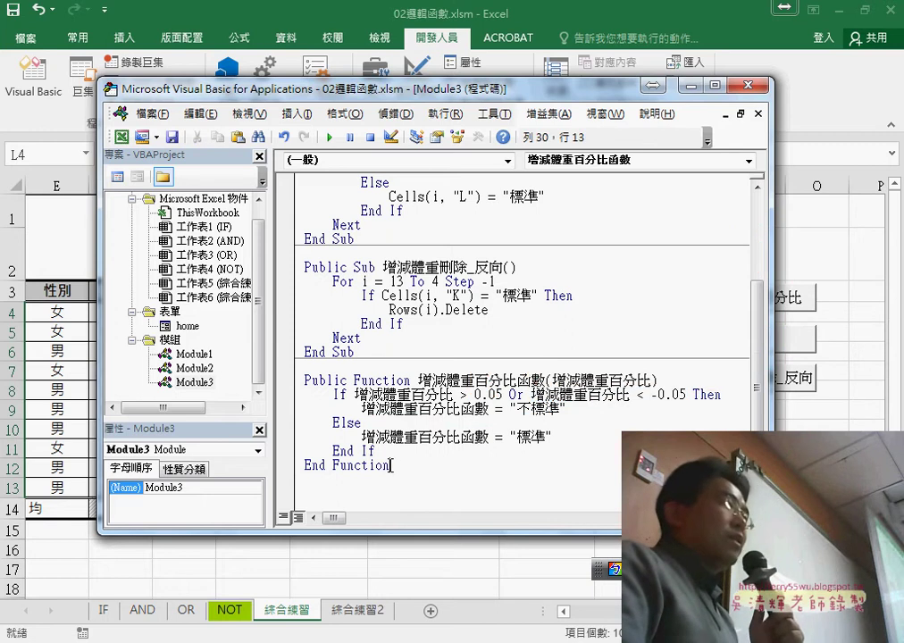
pyautogui.moveTo(391, 464); pyautogui.dragTo(304, 379)
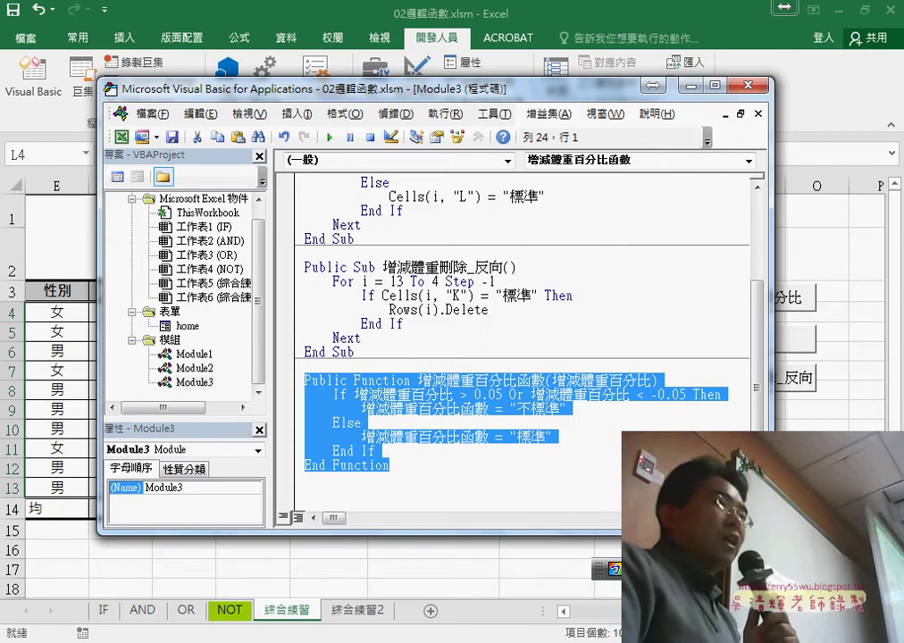
# Step: Return from the VBA editor to the 綜合練習 worksheet with its column L results
pyautogui.click(817, 467)
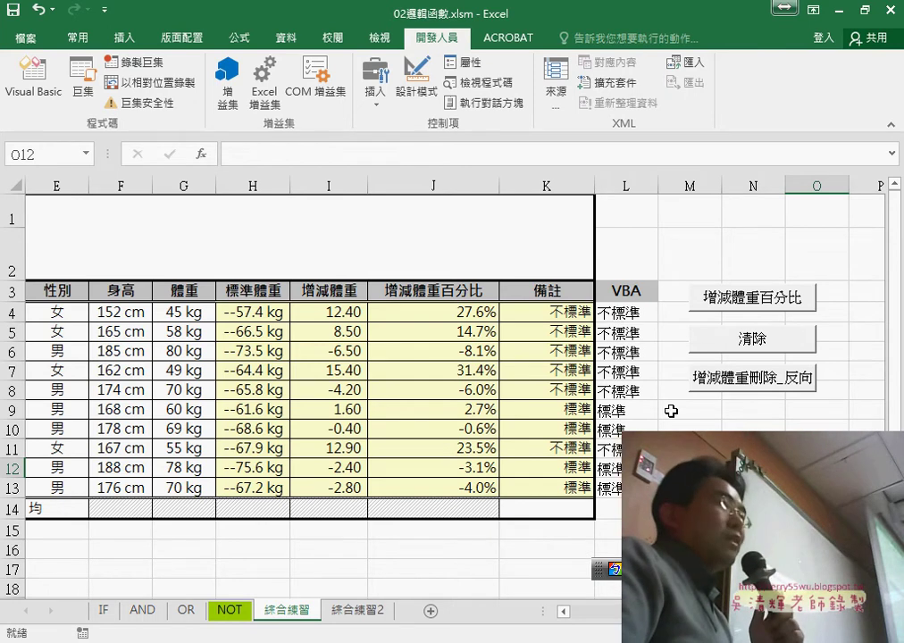
# Step: Select rows 9–10, then copy the 綜合練習 sheet to a new sheet 綜合練習 (2)
pyautogui.moveTo(610, 429); pyautogui.dragTo(11, 406)
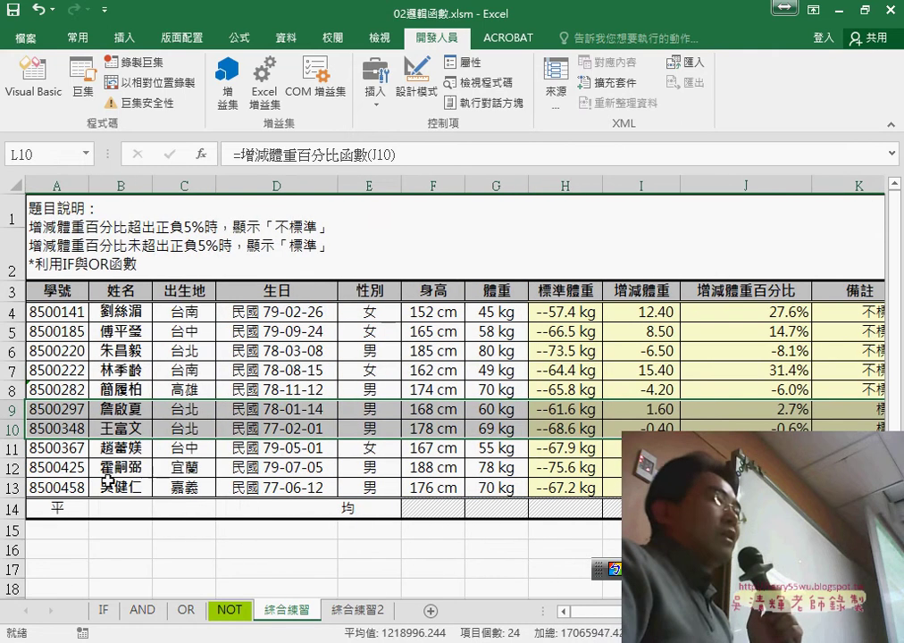
pyautogui.hscroll(3, 357, 357)
pyautogui.hscroll(1, 357, 358)
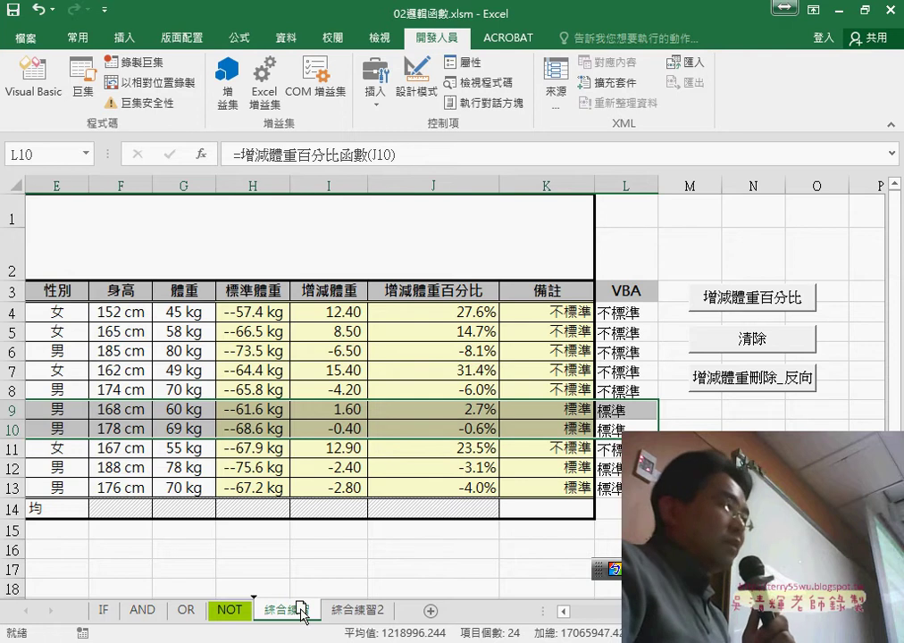
pyautogui.moveTo(302, 615); pyautogui.dragTo(335, 615)
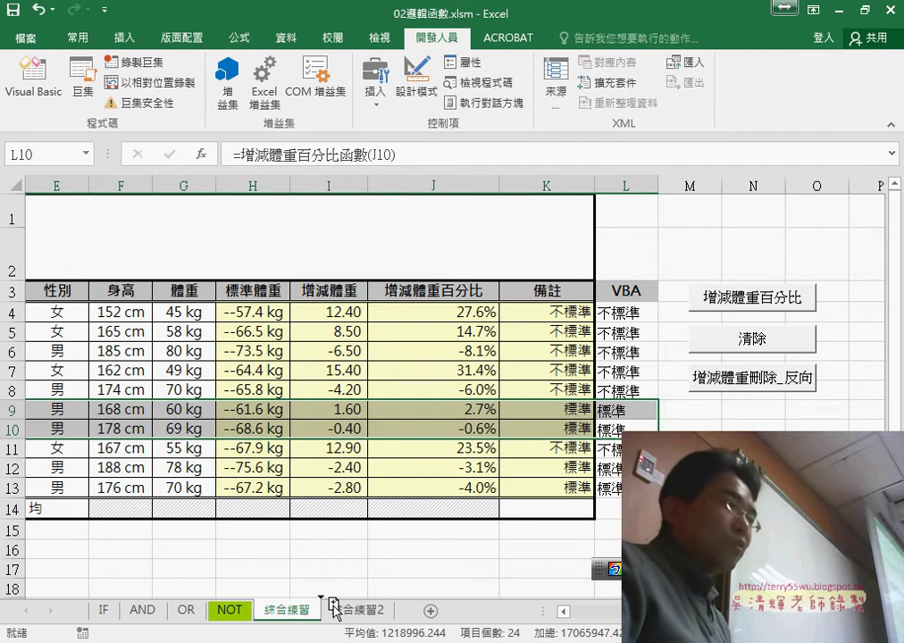
pyautogui.moveTo(335, 612); pyautogui.dragTo(336, 613)
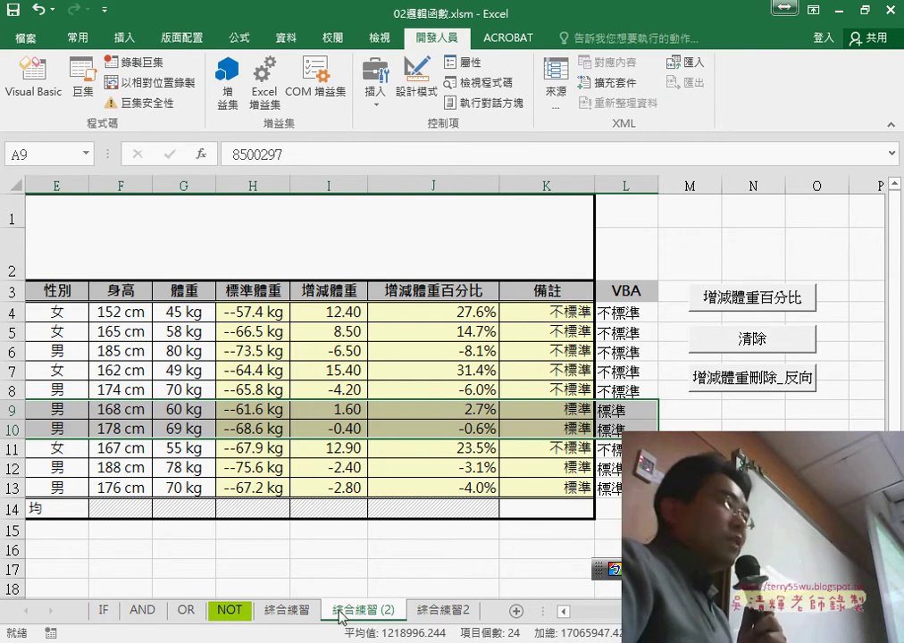
# Step: On 綜合練習 (2), run the 增減體重刪除_反向 macro to delete the 標準 rows
pyautogui.click(293, 615)
pyautogui.click(378, 617)
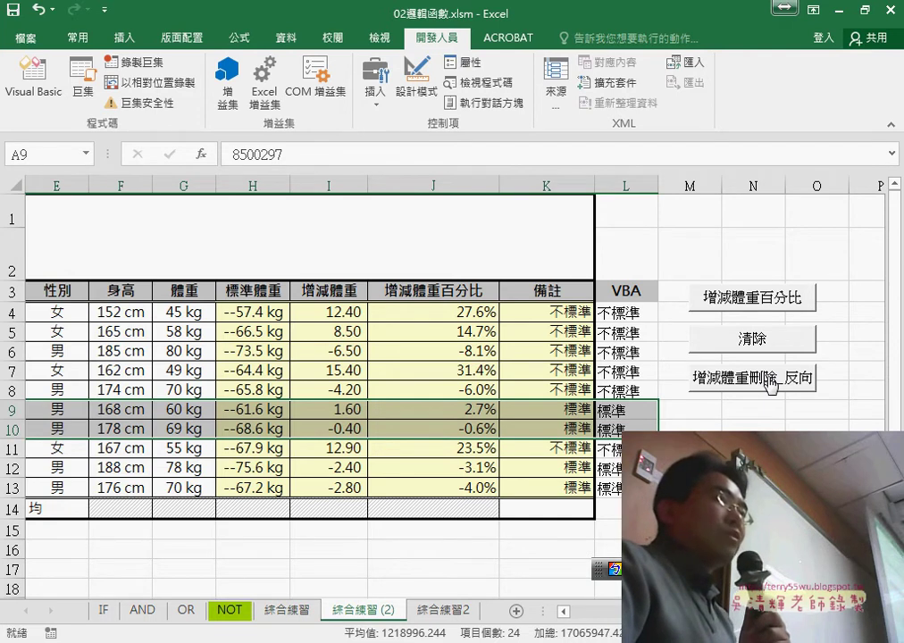
pyautogui.click(771, 384)
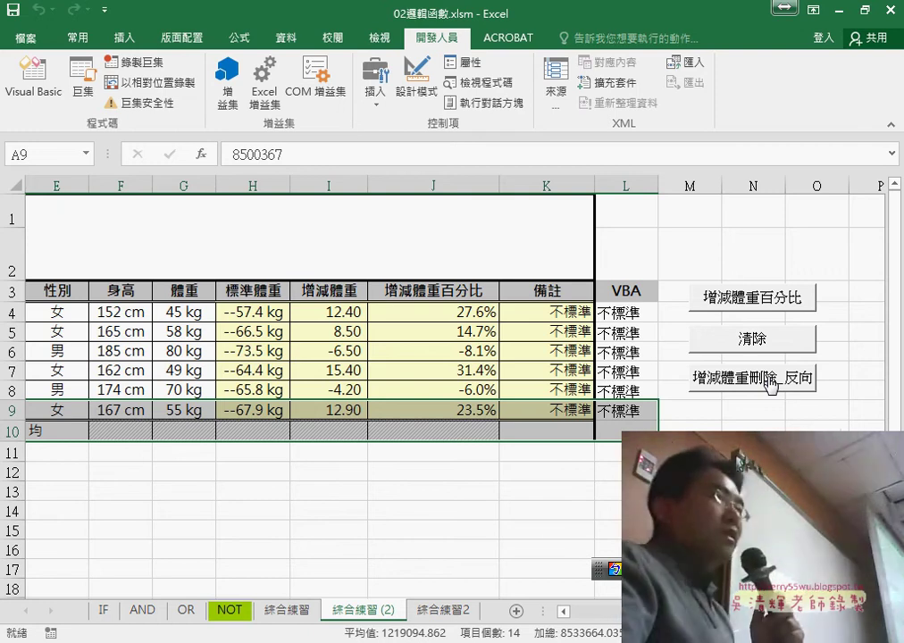
# Step: Delete the trimmed 綜合練習 (2) sheet
pyautogui.click(570, 183)
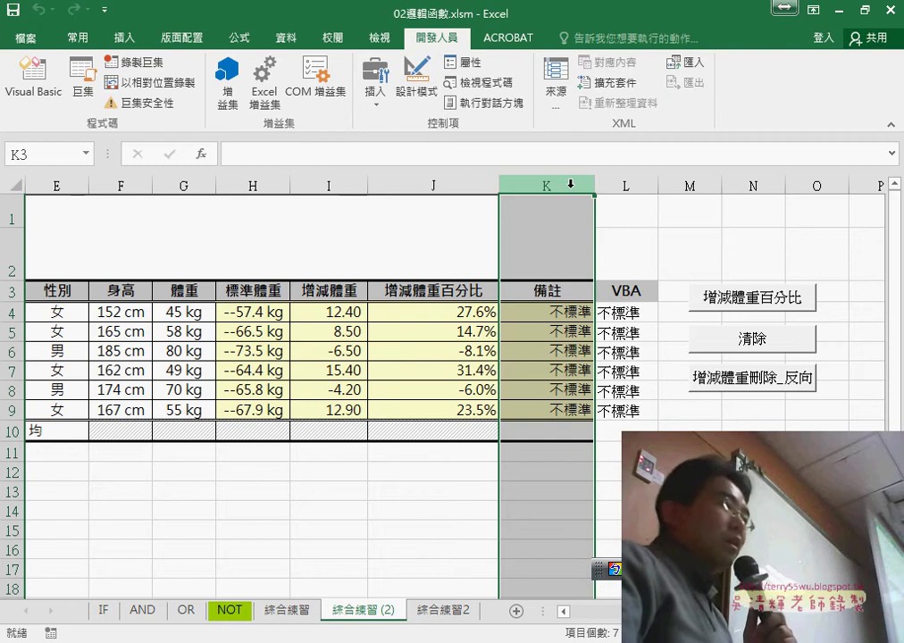
pyautogui.click(270, 618)
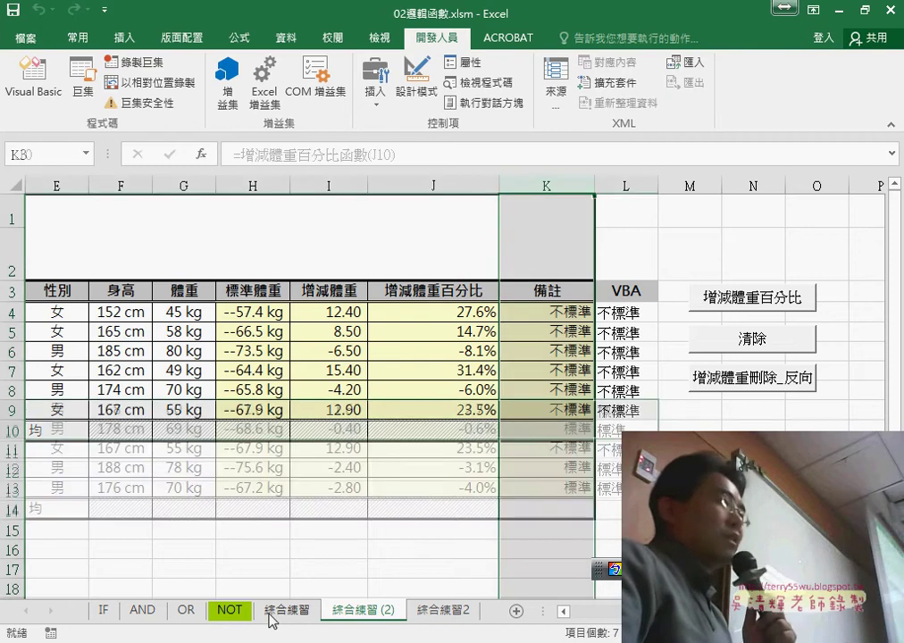
pyautogui.rightClick(349, 619)
pyautogui.click(429, 428)
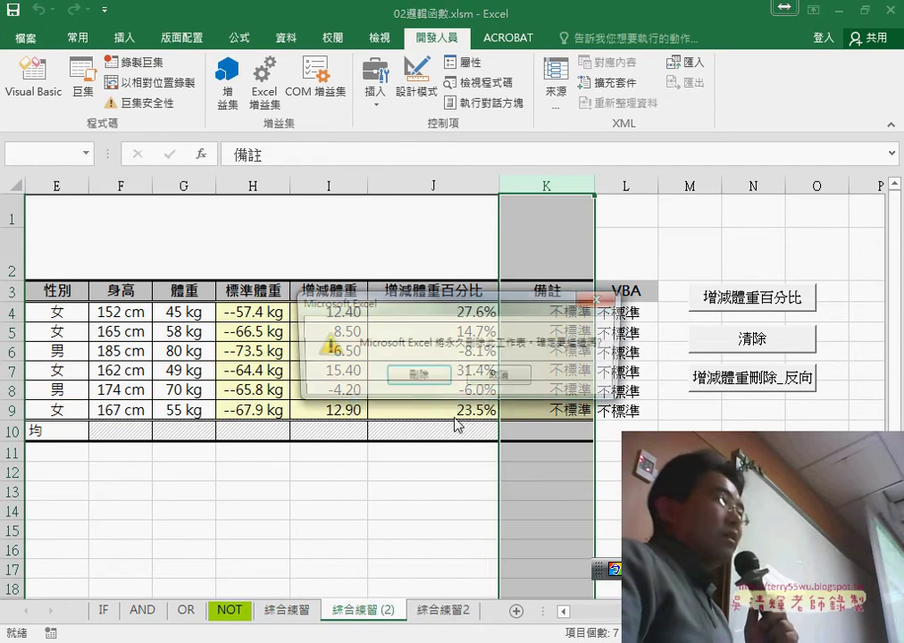
pyautogui.click(442, 381)
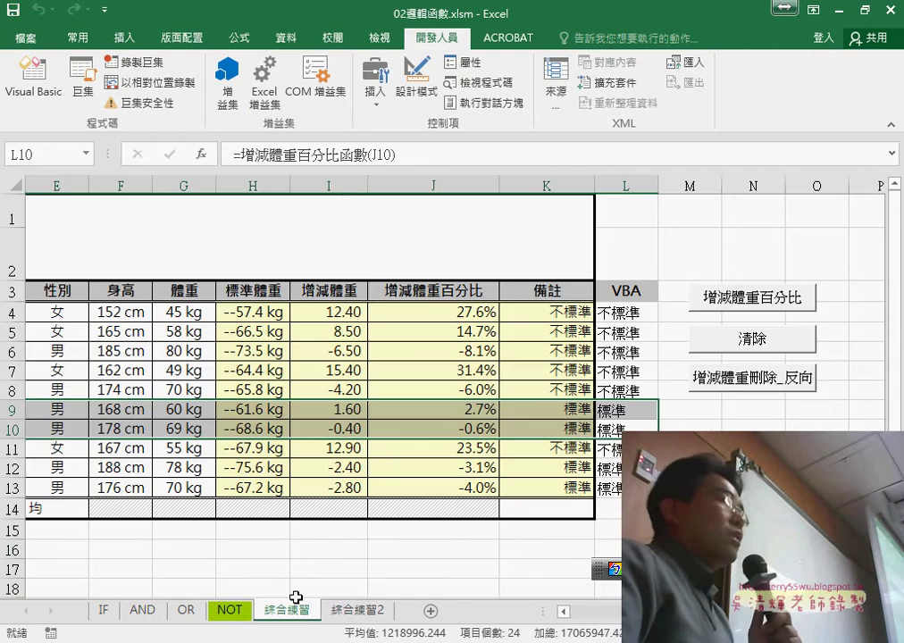
# Step: Make a fresh 綜合練習 (2) copy with all ten student rows and select row 9
pyautogui.click(13, 410)
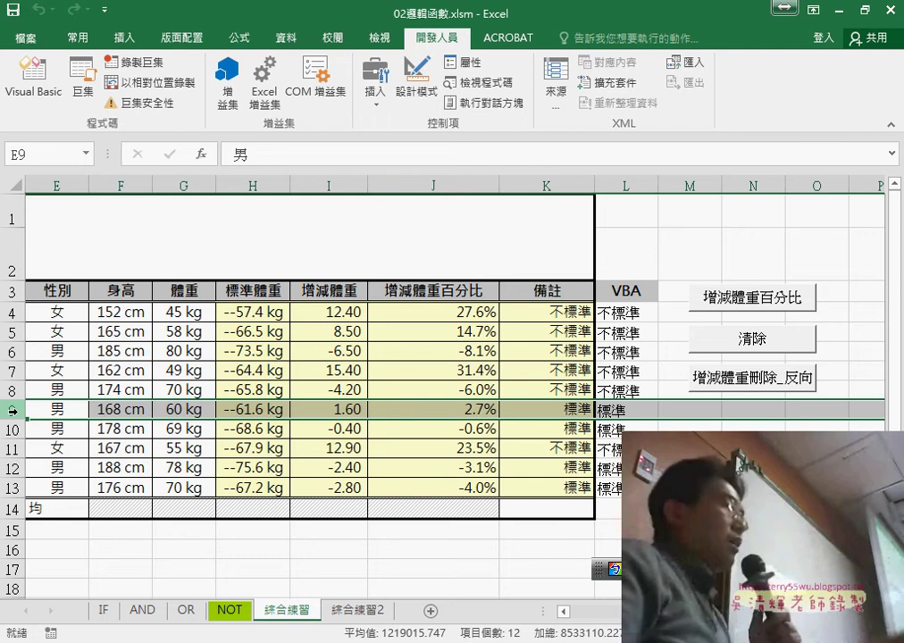
pyautogui.rightClick(49, 410)
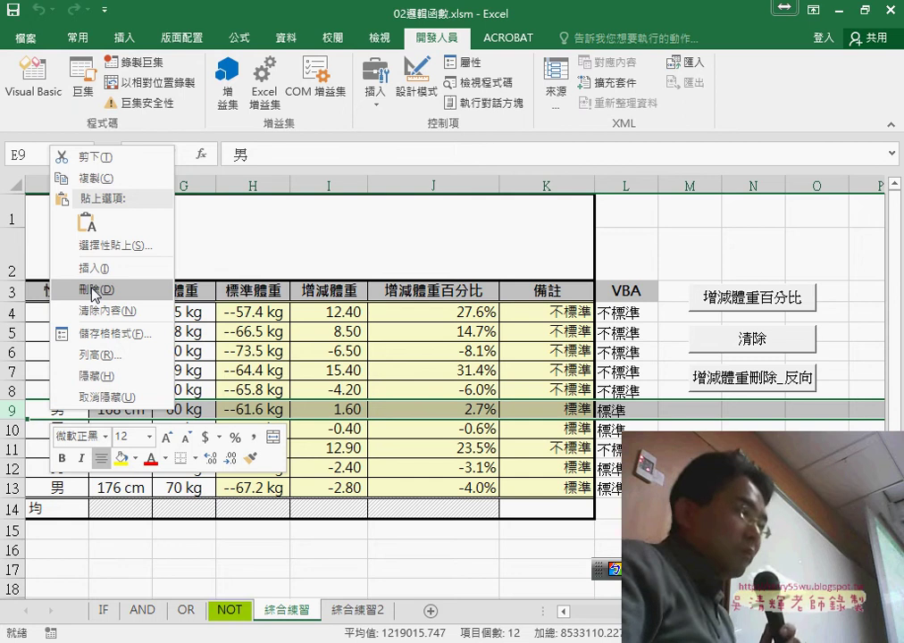
pyautogui.click(310, 617)
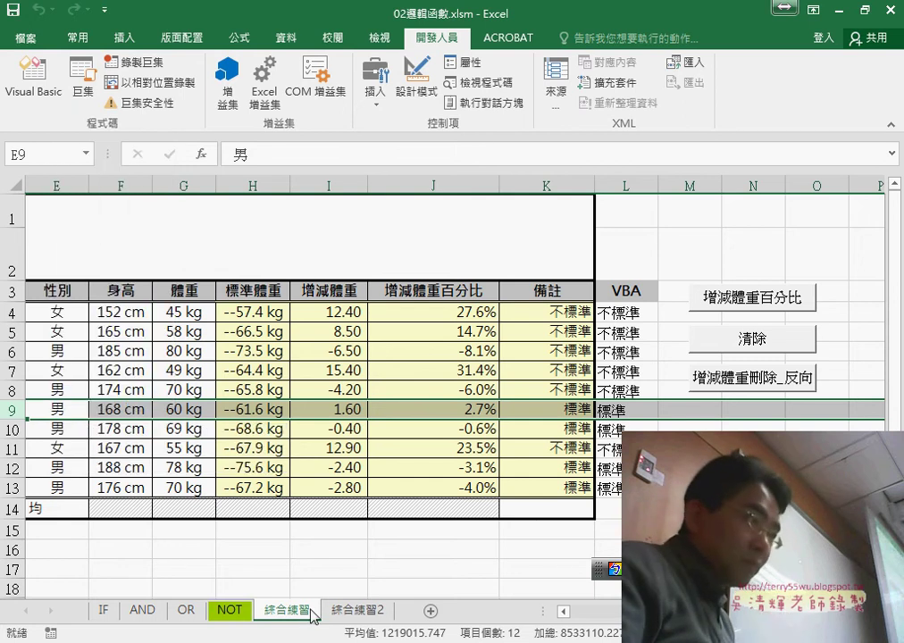
pyautogui.moveTo(312, 617); pyautogui.dragTo(367, 616)
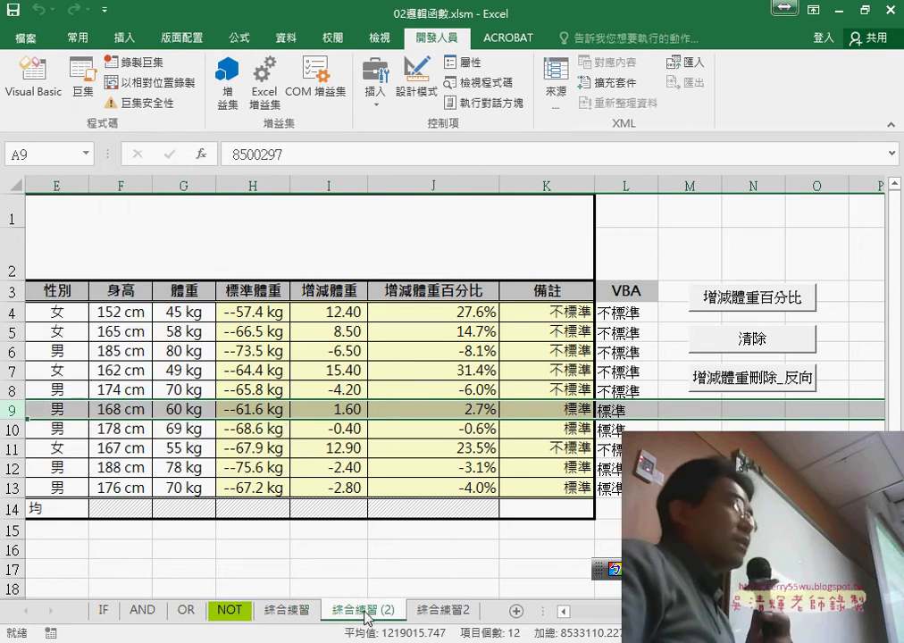
pyautogui.click(38, 409)
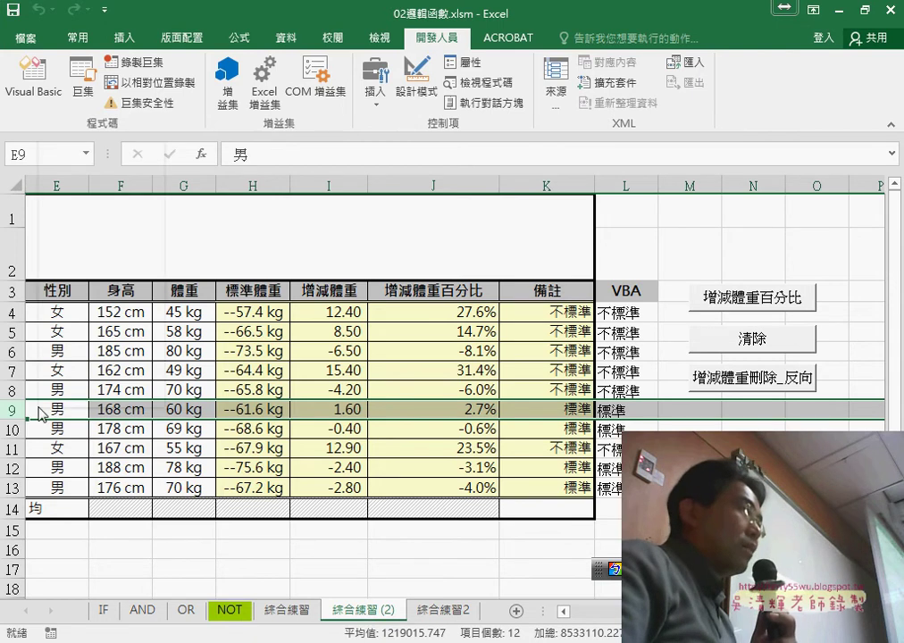
pyautogui.rightClick(39, 409)
pyautogui.click(93, 287)
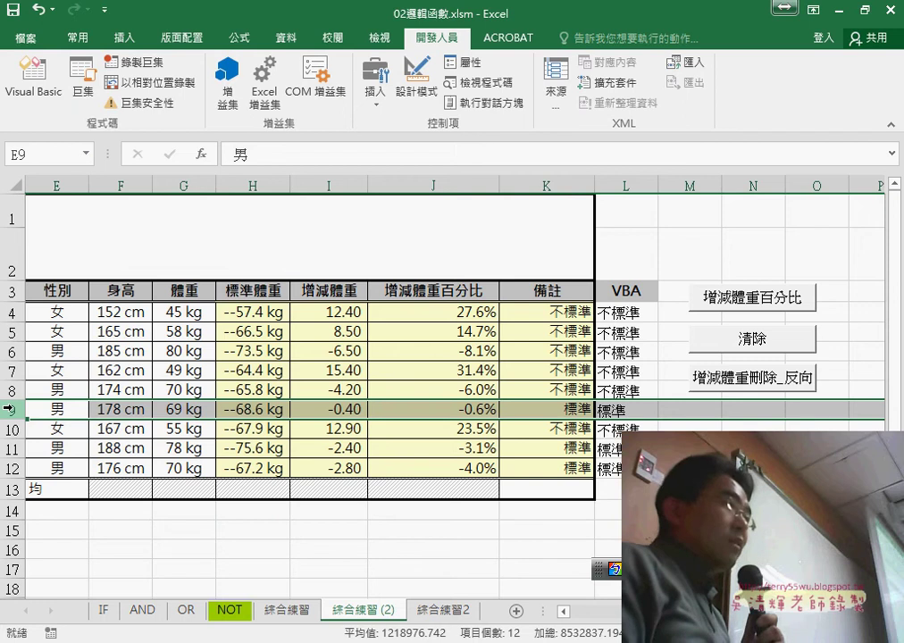
pyautogui.hotkey('ctrl', 'z')
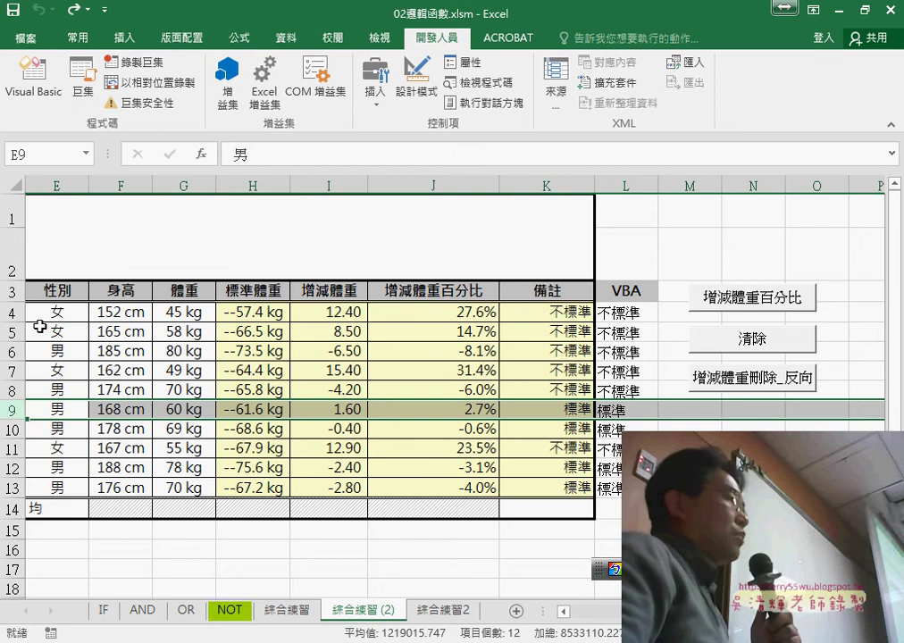
pyautogui.click(6, 313)
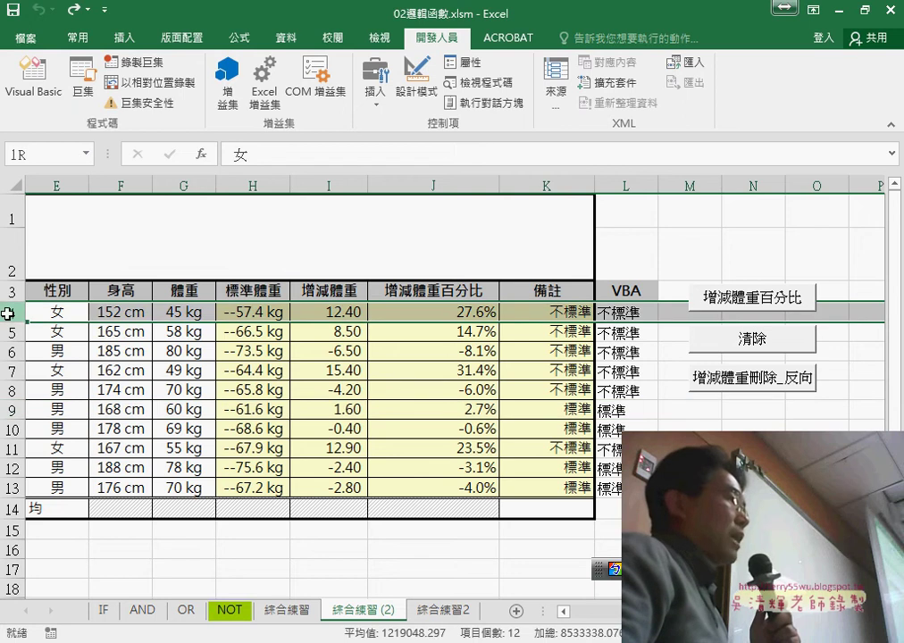
# Step: Delete row 13 and undo it, then bring up the macro assignment for the 增減體重刪除_反向 button
pyautogui.click(8, 488)
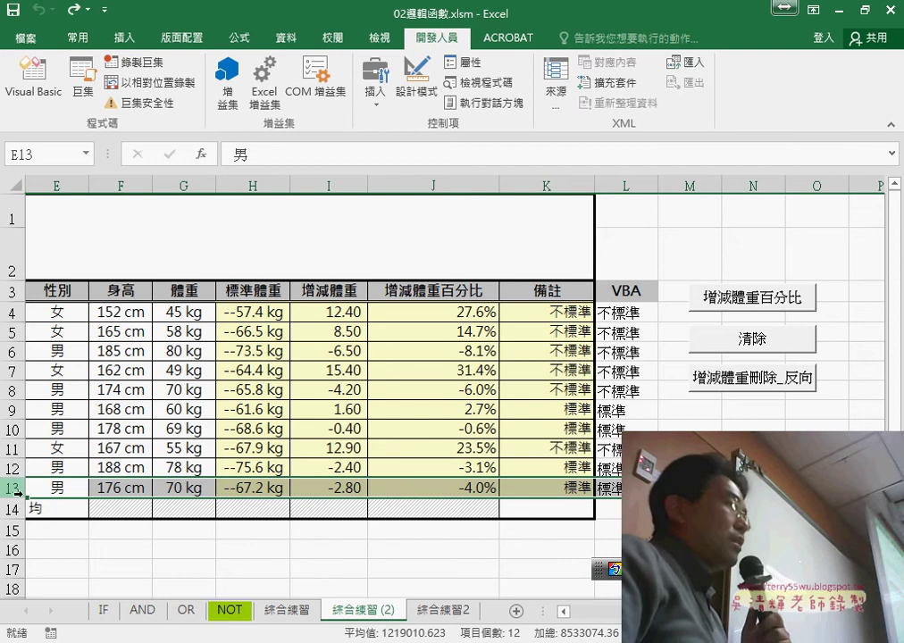
pyautogui.rightClick(16, 485)
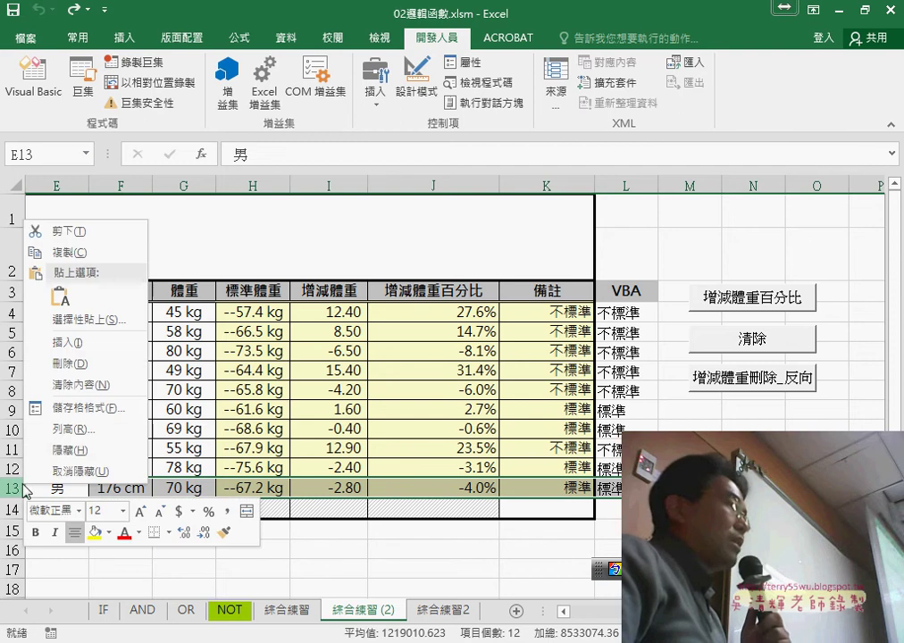
pyautogui.click(61, 368)
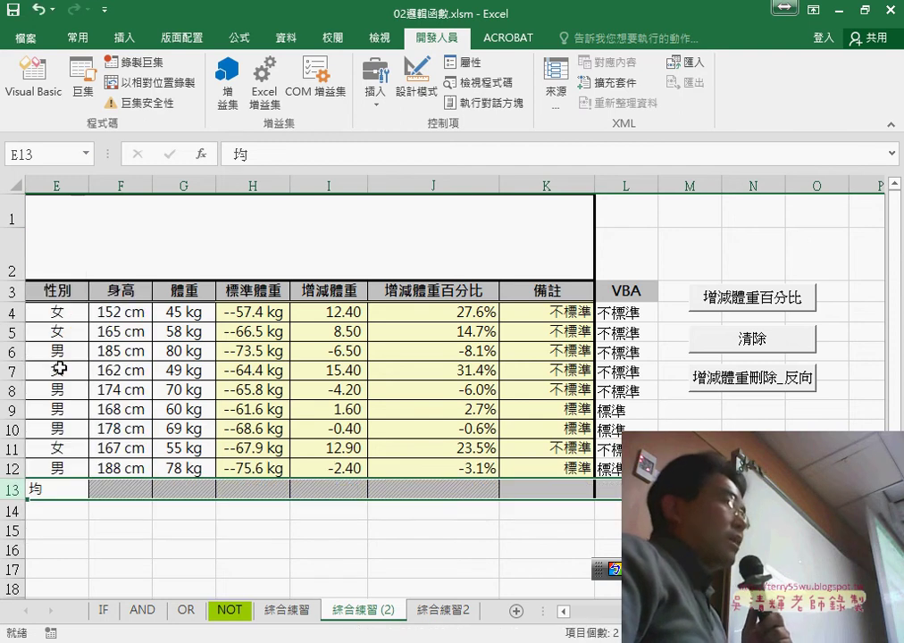
pyautogui.click(7, 469)
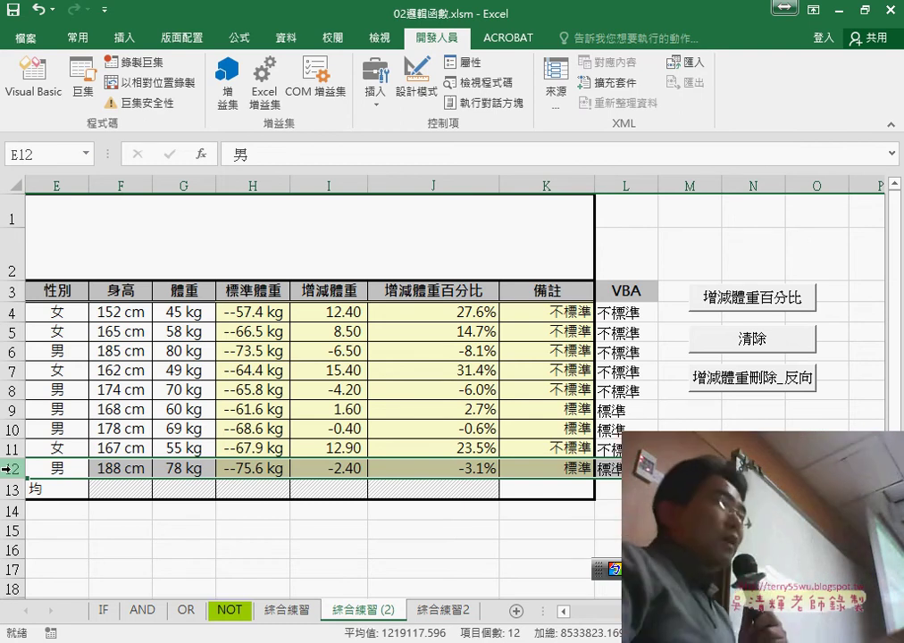
pyautogui.hotkey('ctrl', 'z')
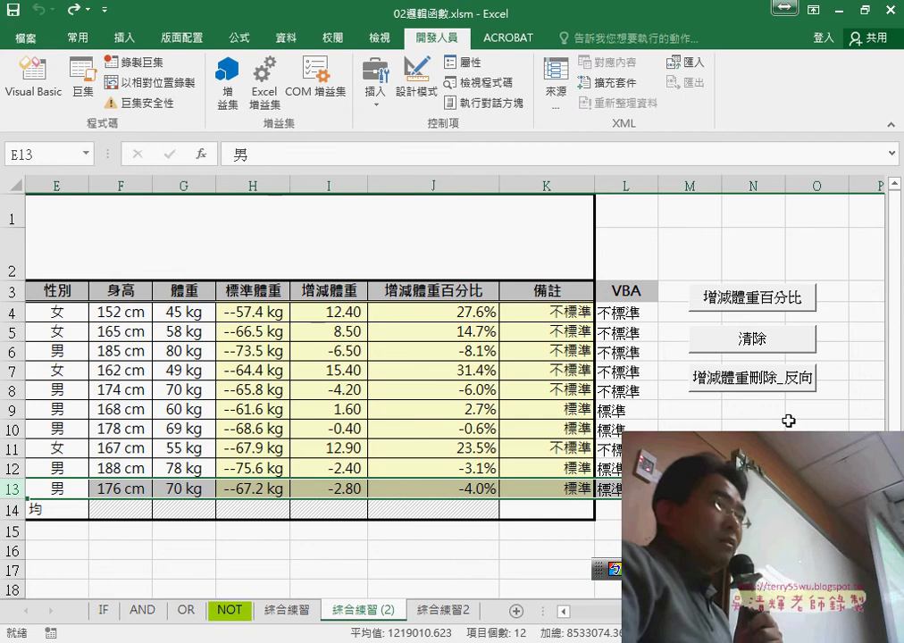
pyautogui.rightClick(760, 375)
# Step: Open the assigned 增減體重刪除_反向 macro's code and highlight its loop start 13 and Step -1
pyautogui.click(805, 527)
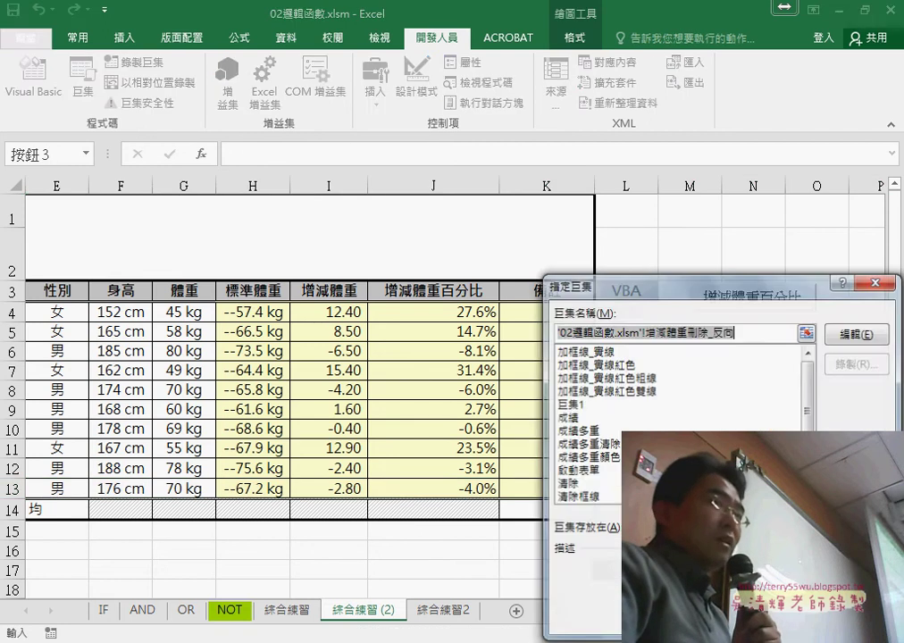
pyautogui.click(856, 335)
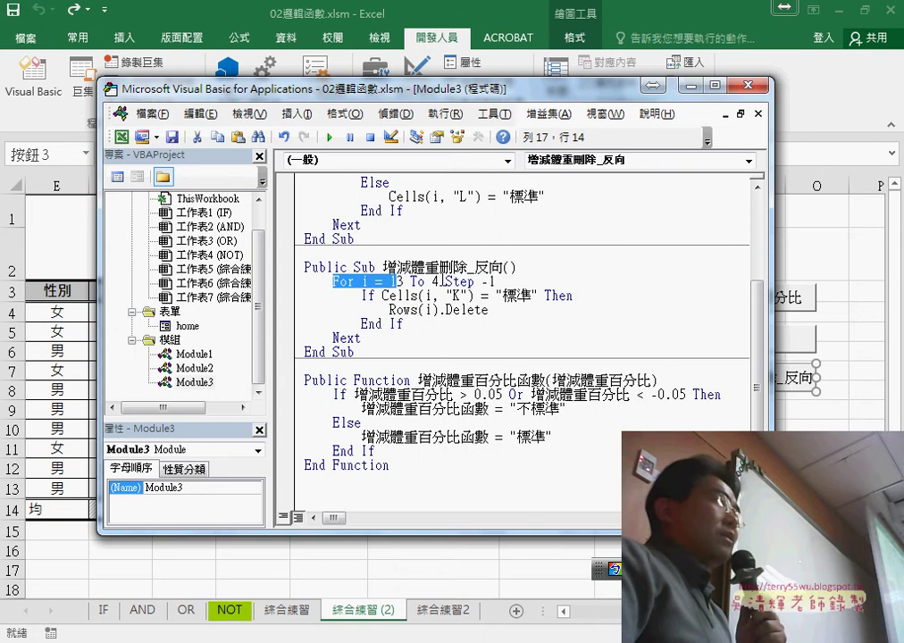
pyautogui.doubleClick(436, 282)
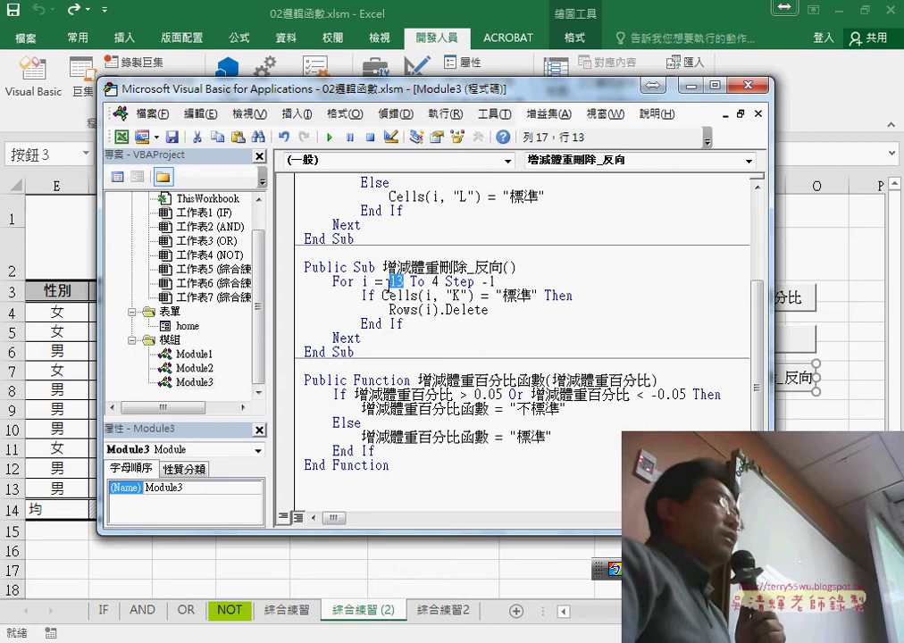
pyautogui.moveTo(440, 281); pyautogui.dragTo(516, 281)
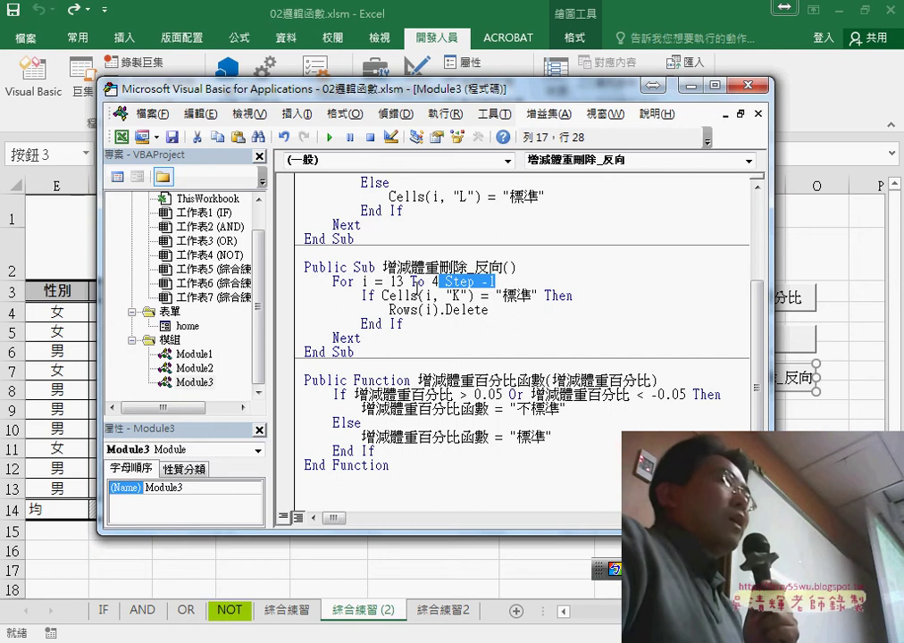
# Step: Narrow the editor and move it left to reveal the sheet, highlighting the column K 標準 check
pyautogui.moveTo(766, 301); pyautogui.dragTo(617, 301)
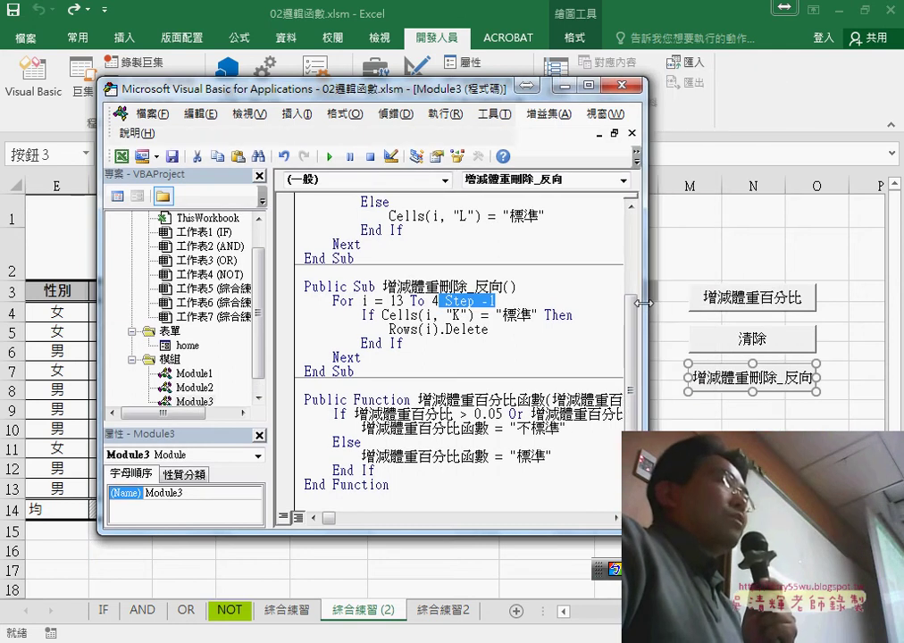
pyautogui.moveTo(401, 101); pyautogui.dragTo(242, 100)
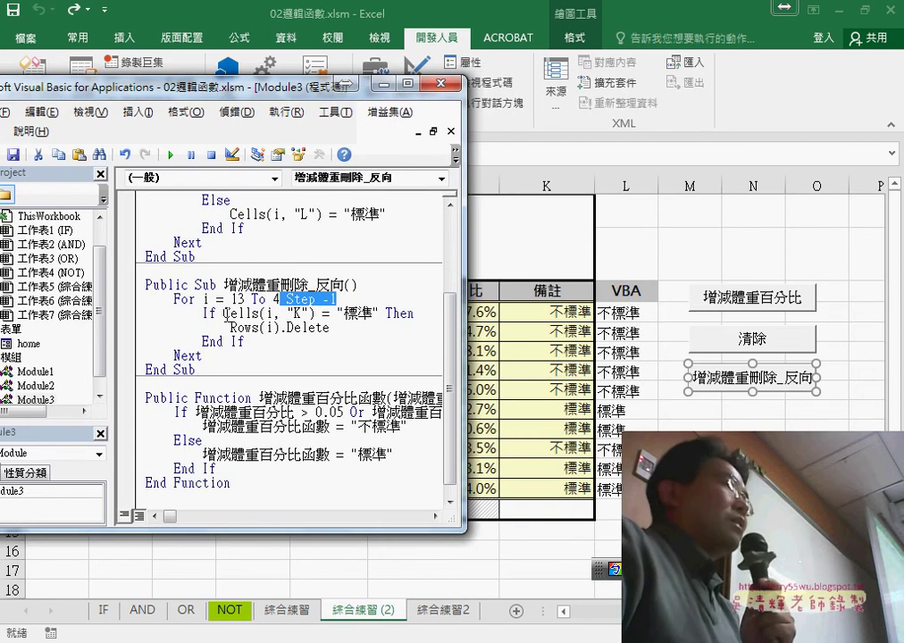
pyautogui.moveTo(224, 314); pyautogui.dragTo(276, 314)
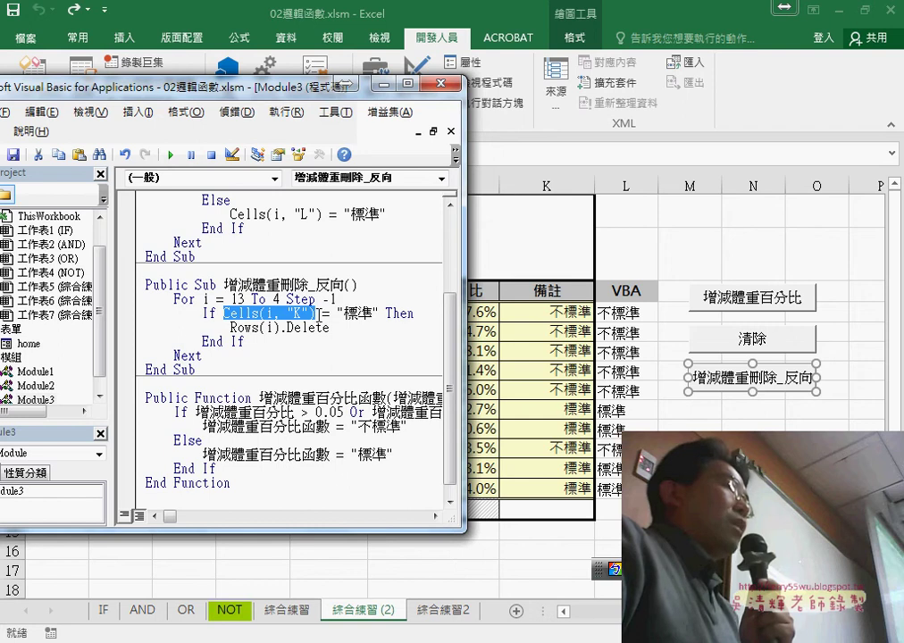
pyautogui.moveTo(336, 313); pyautogui.dragTo(386, 314)
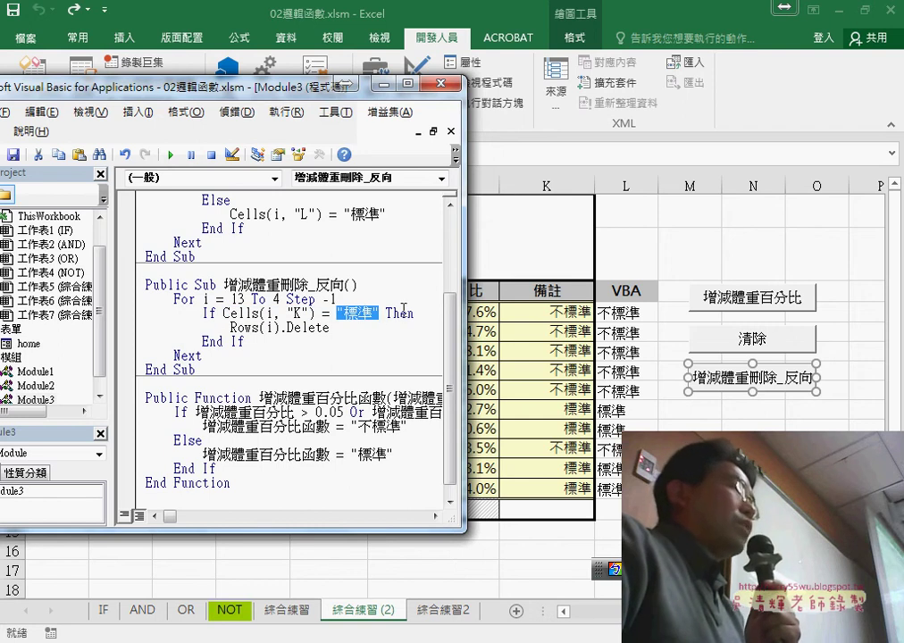
pyautogui.click(291, 314)
# Step: Highlight the row Delete statement, the If…End If block and Step -1 in the code
pyautogui.moveTo(246, 328); pyautogui.dragTo(310, 332)
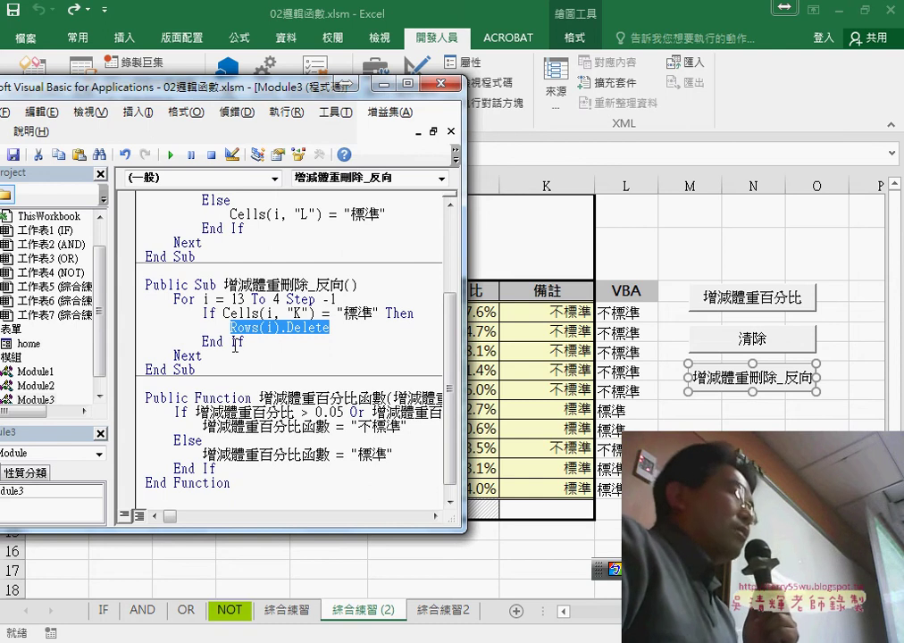
pyautogui.moveTo(243, 343); pyautogui.dragTo(202, 313)
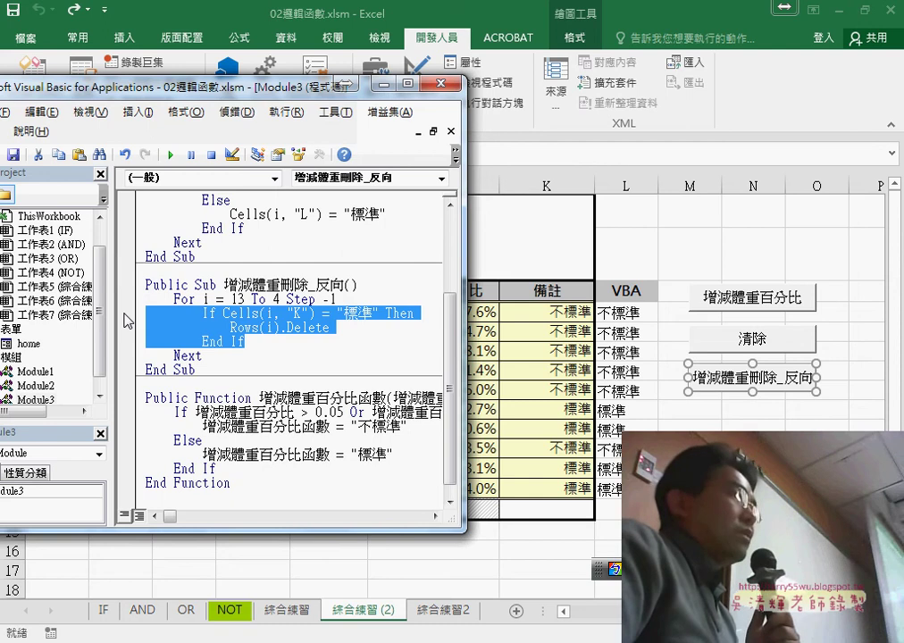
pyautogui.moveTo(353, 300); pyautogui.dragTo(288, 301)
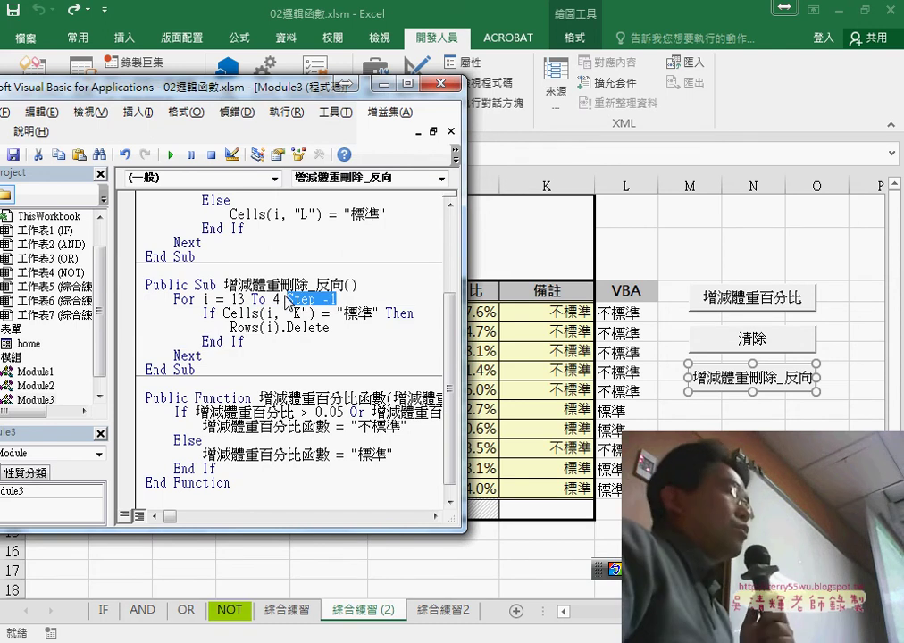
pyautogui.click(233, 328)
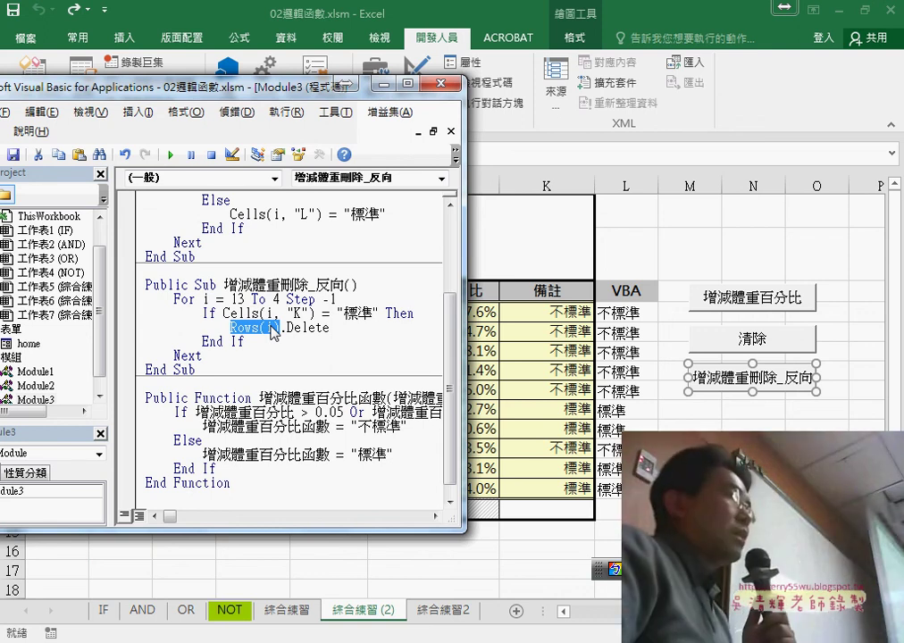
pyautogui.moveTo(331, 330); pyautogui.dragTo(283, 329)
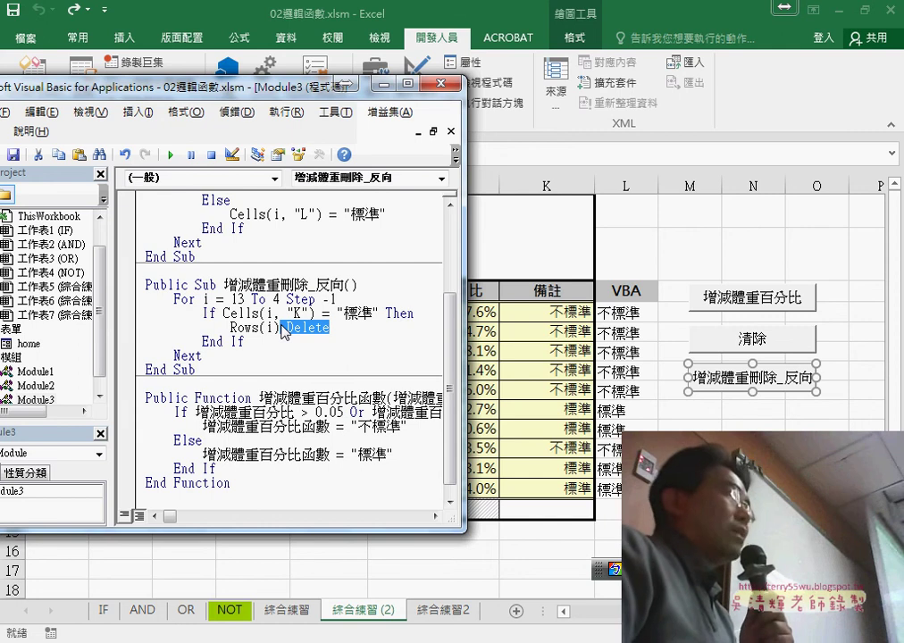
# Step: Run the reverse-loop macro, leaving six 不標準 rows, then recentre the editor and narrow the project pane
pyautogui.click(170, 157)
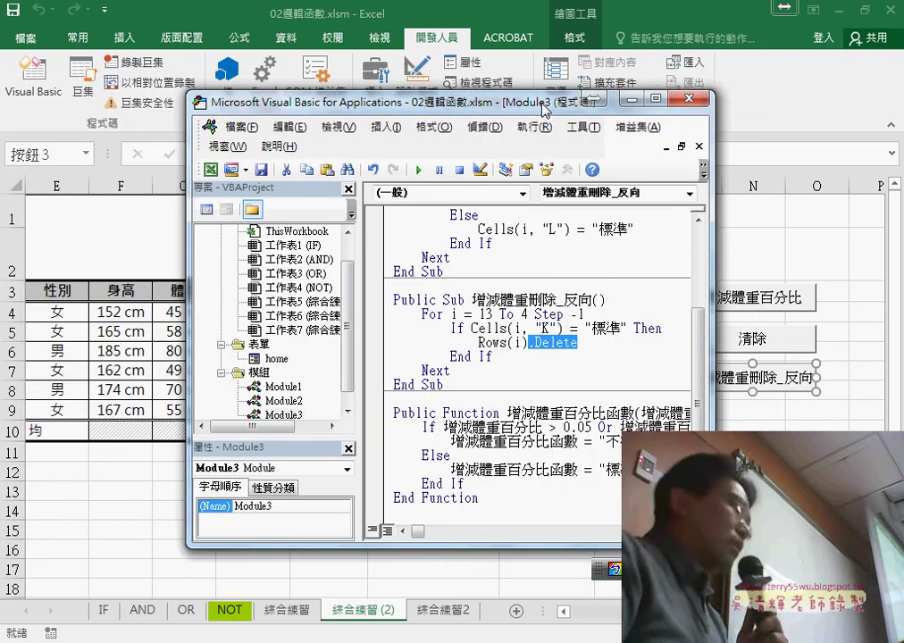
pyautogui.moveTo(268, 84); pyautogui.dragTo(536, 102)
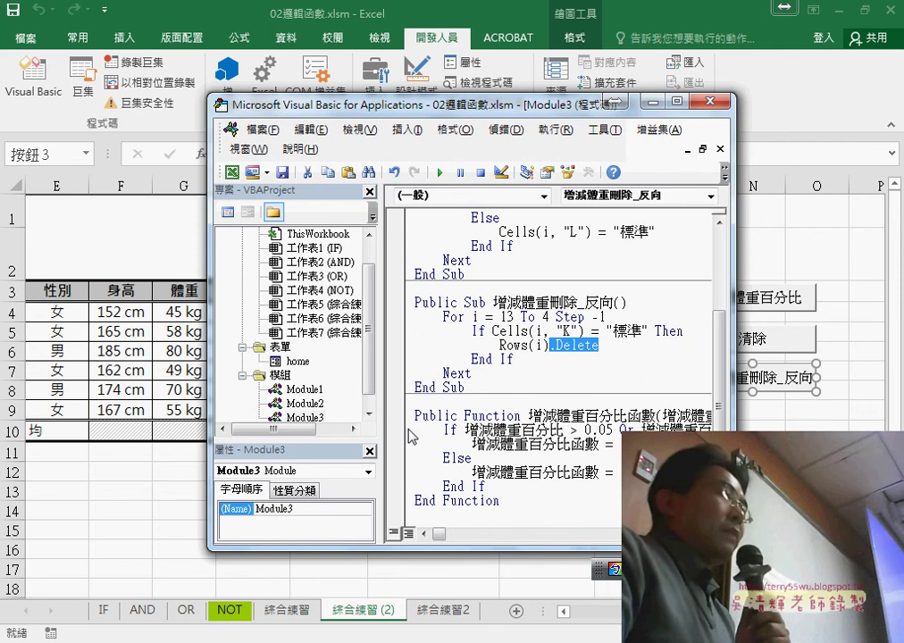
pyautogui.moveTo(381, 397); pyautogui.dragTo(270, 396)
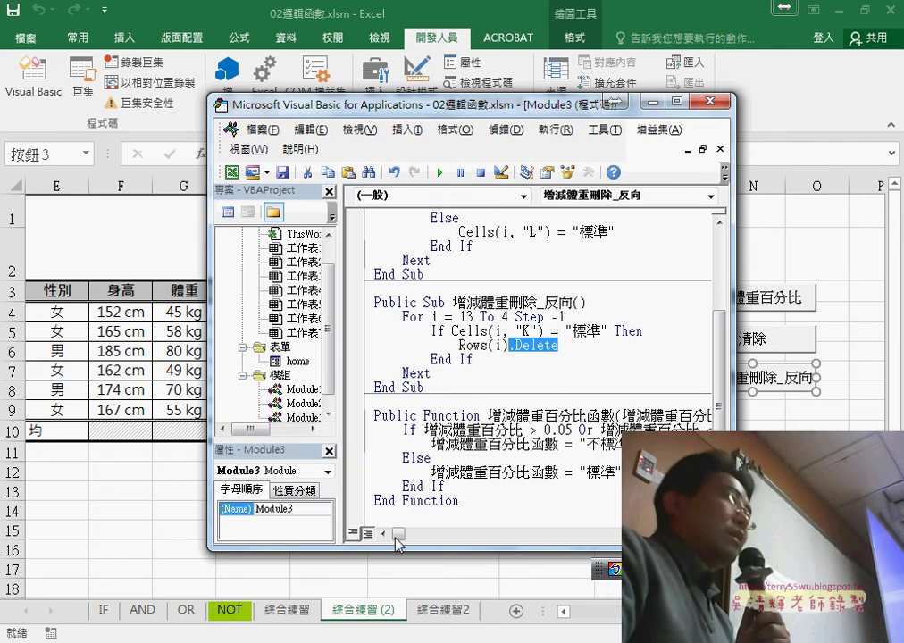
# Step: Show the 綜合練習2 sheet's 長青安養中心 allowance report and select cell D5
pyautogui.click(446, 611)
pyautogui.scroll(7, 340, 330)
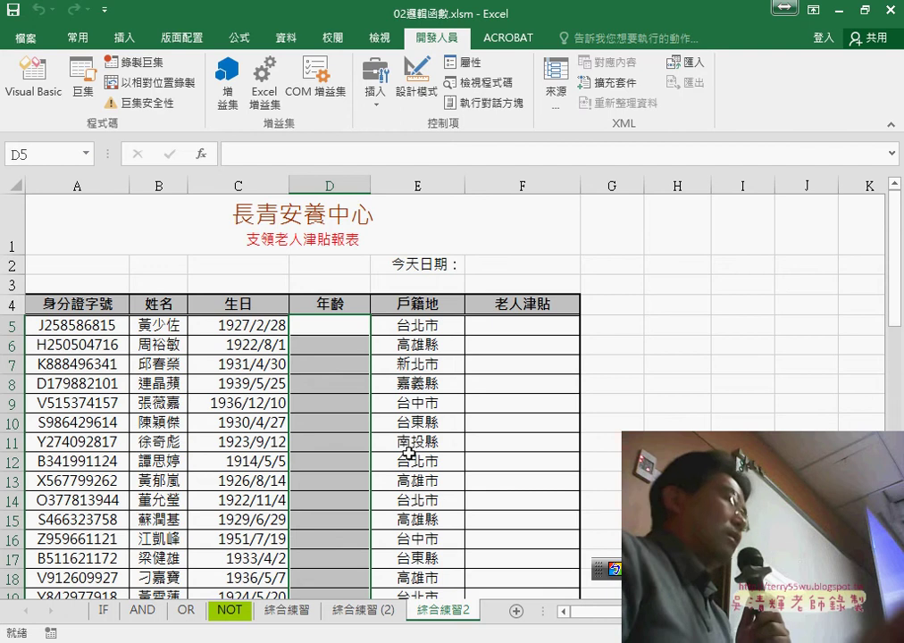
pyautogui.click(341, 329)
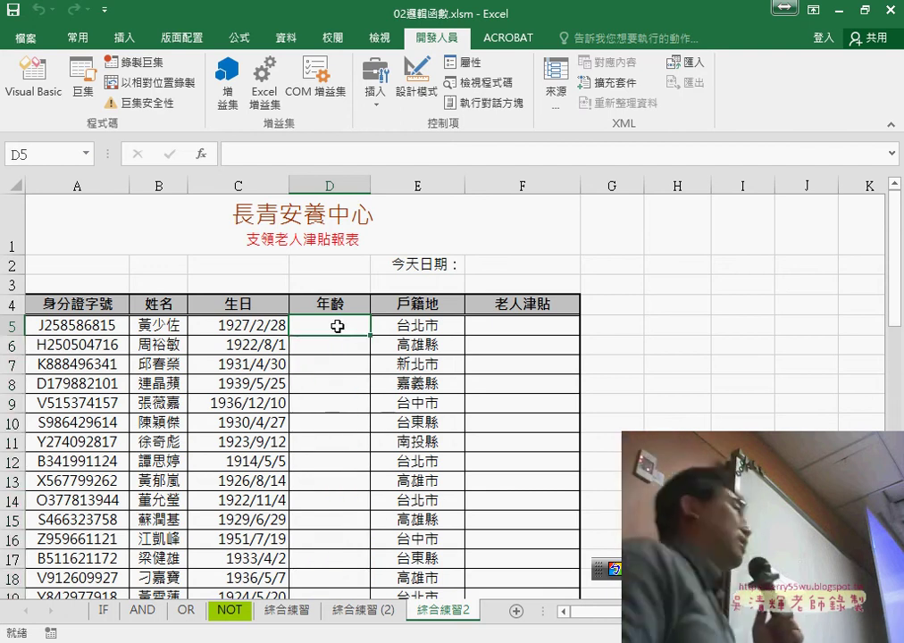